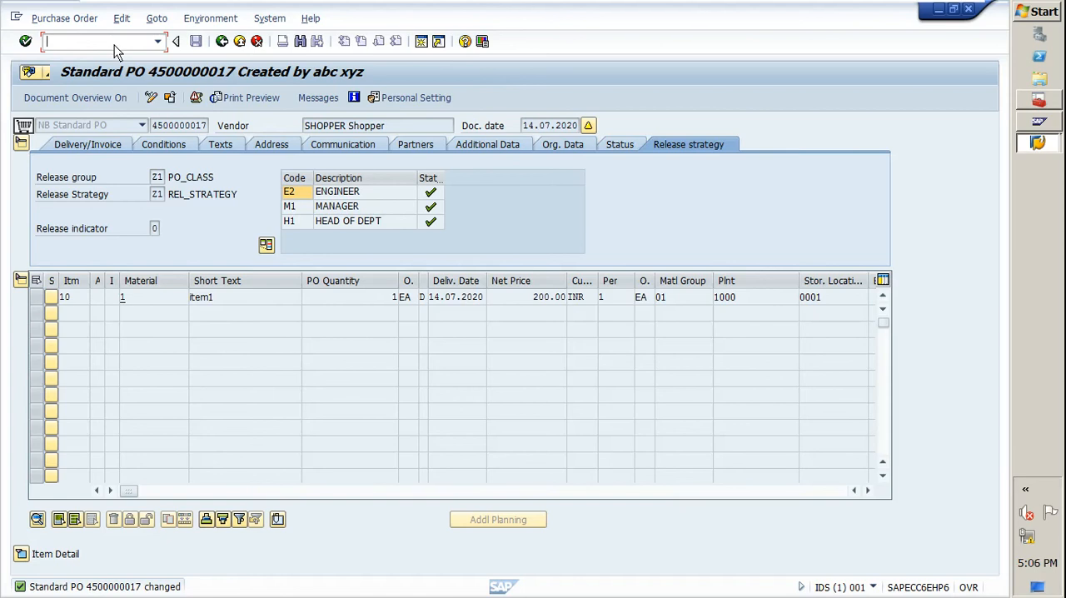
Run transaction /nspro and open the SAP Reference IMG.
type("/nspro")
key("Return")
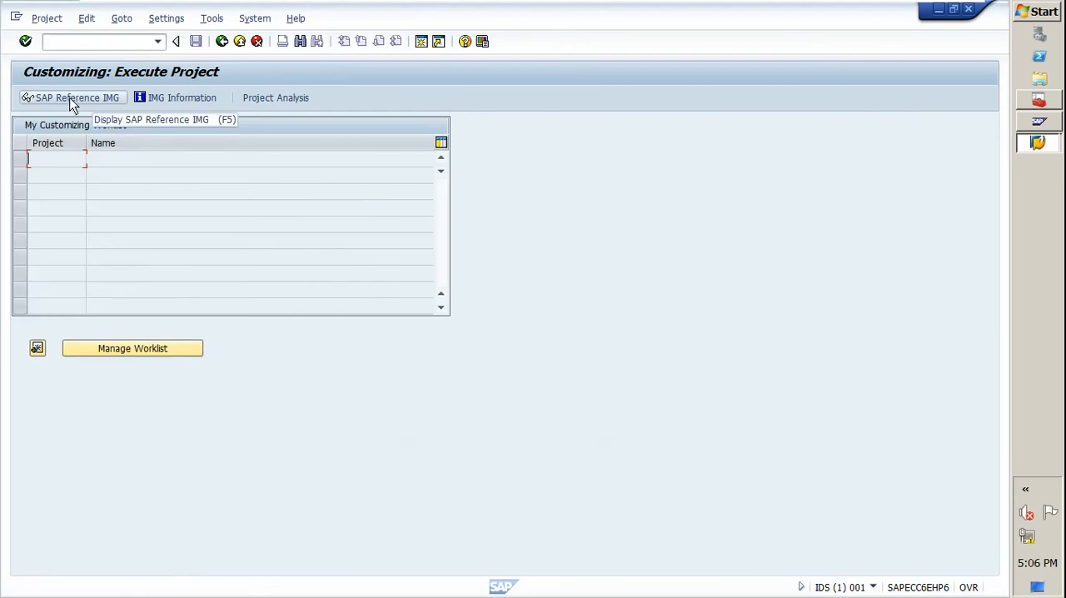
key("F5")
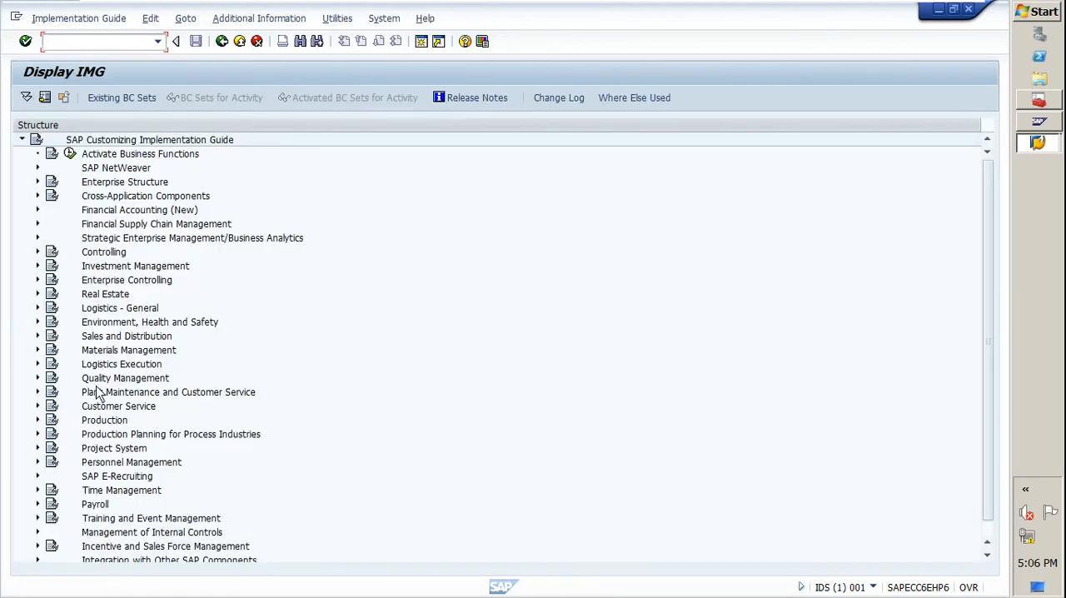
Expand Materials Management and its Purchasing node in the Customizing Implementation Guide.
left_click(91, 296)
key("Down")
key("Down")
key("Down")
key("Down")
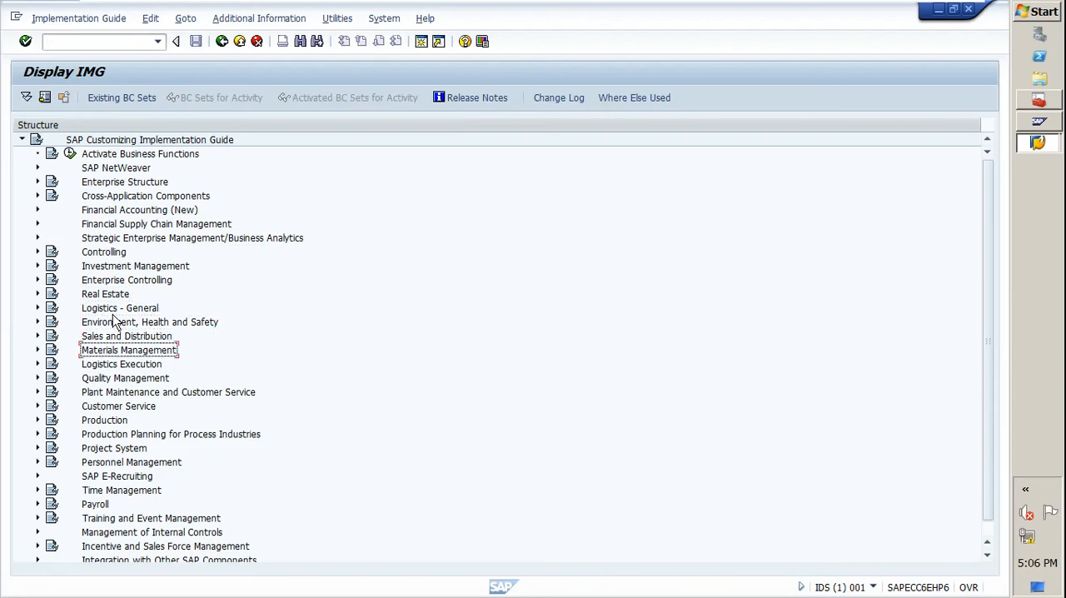
key("Right")
key("Down")
key("Down")
key("Down")
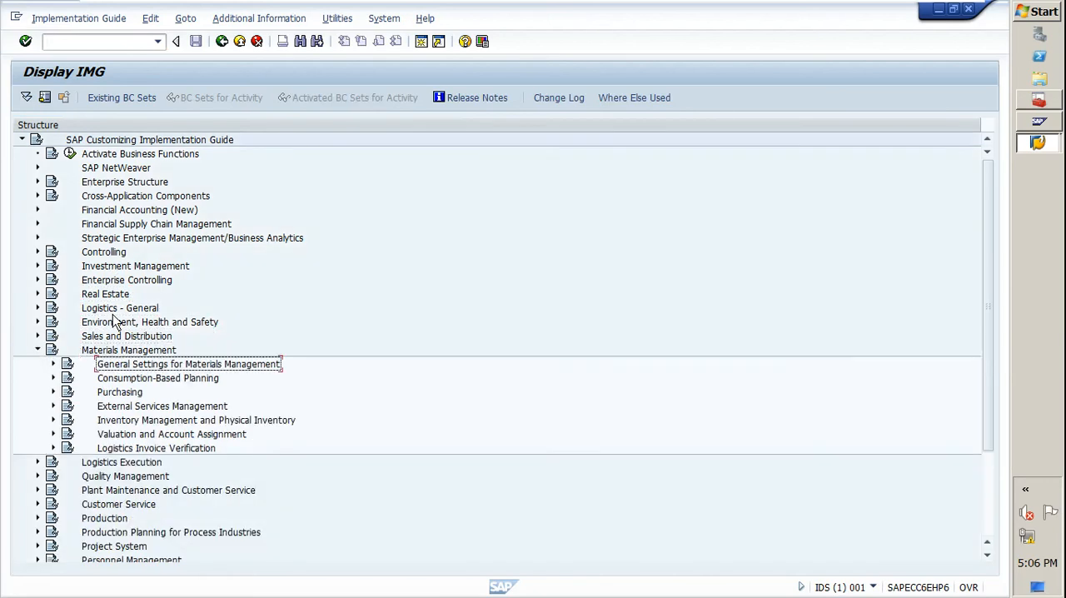
key("Right")
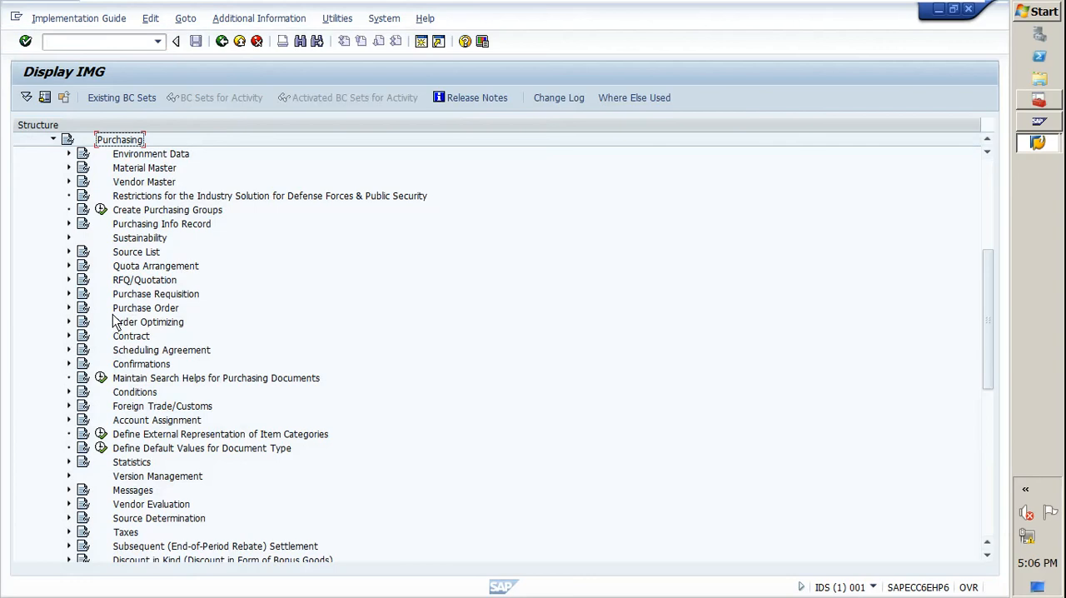
Expand Purchase Order under Purchasing, including its Release Procedure for Purchase Orders node.
key("Down")
key("Down")
key("Down")
key("Down")
key("Down")
key("Down")
key("Down")
key("Down")
key("Down")
key("Down")
key("Down")
key("Down")
key("Right")
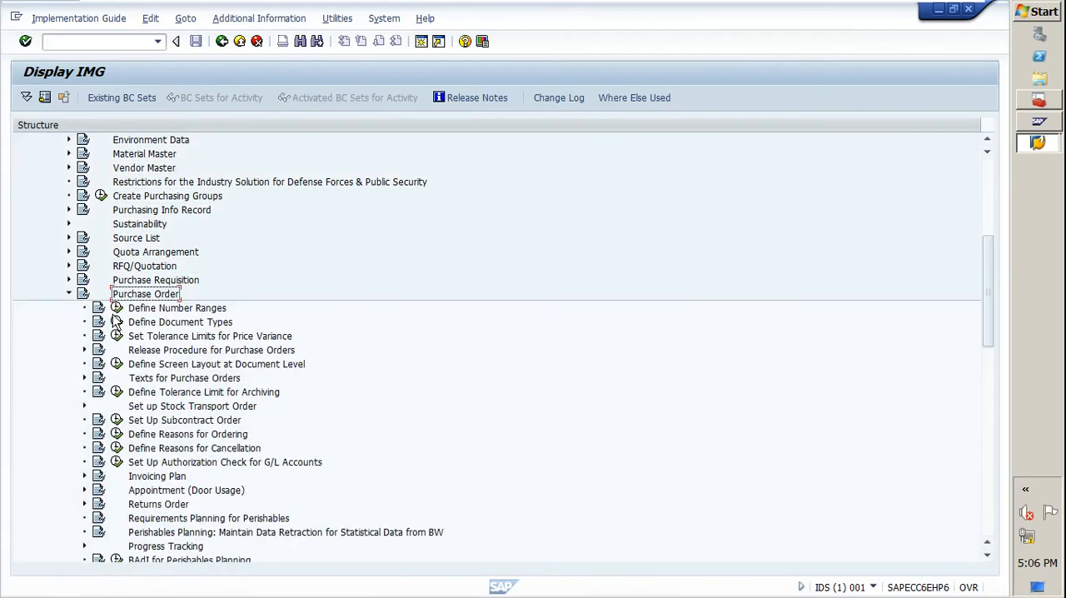
key("Down")
key("Down")
key("Down")
key("Down")
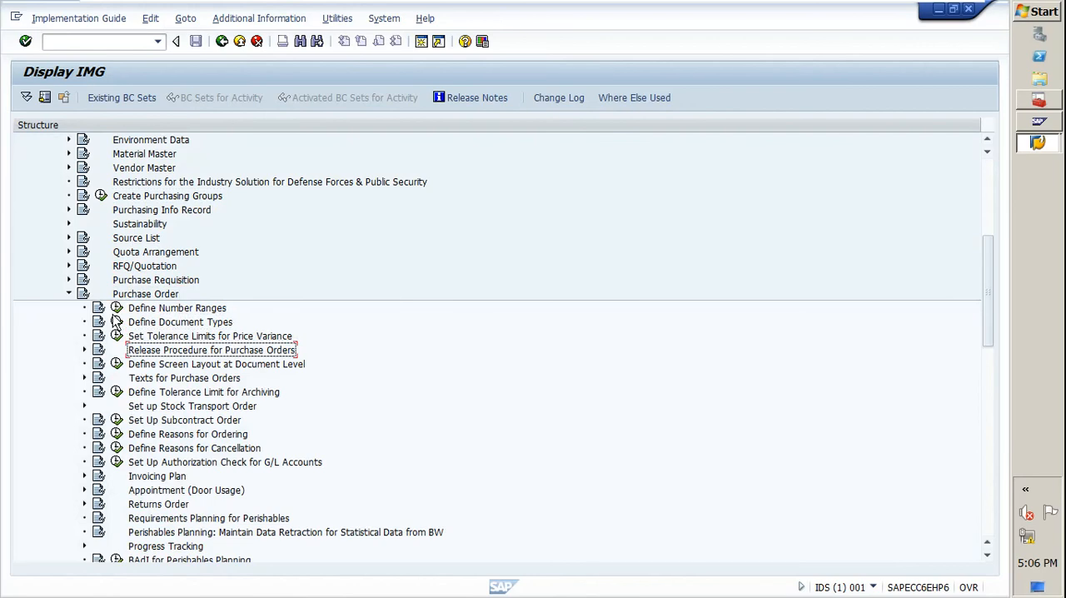
key("Right")
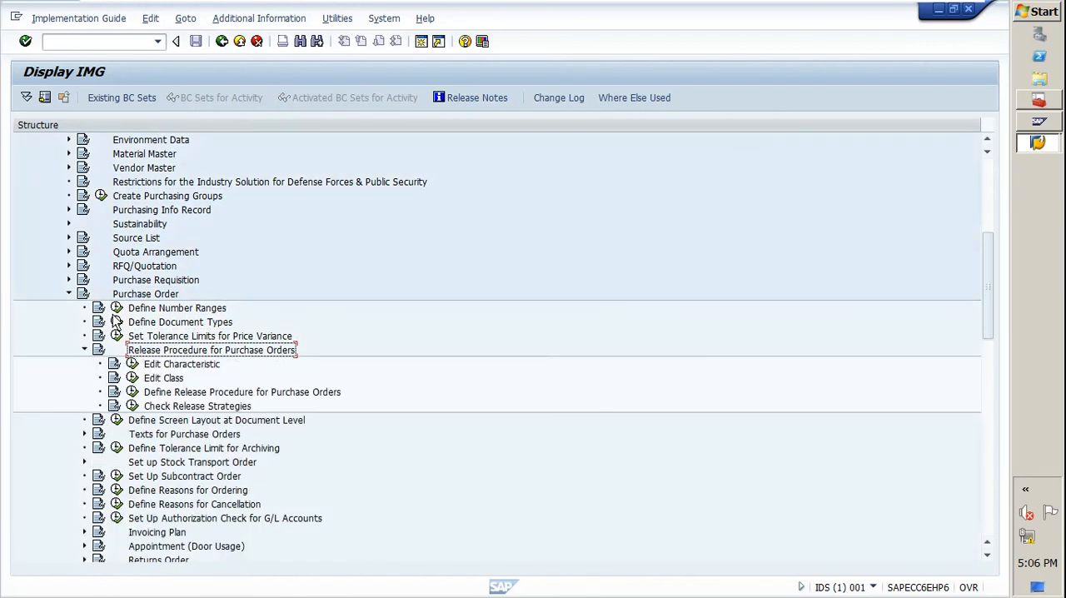
Display class PO_REL through the Edit Class activity, examine its description and assigned characteristics, and return to the IMG.
left_click(133, 379)
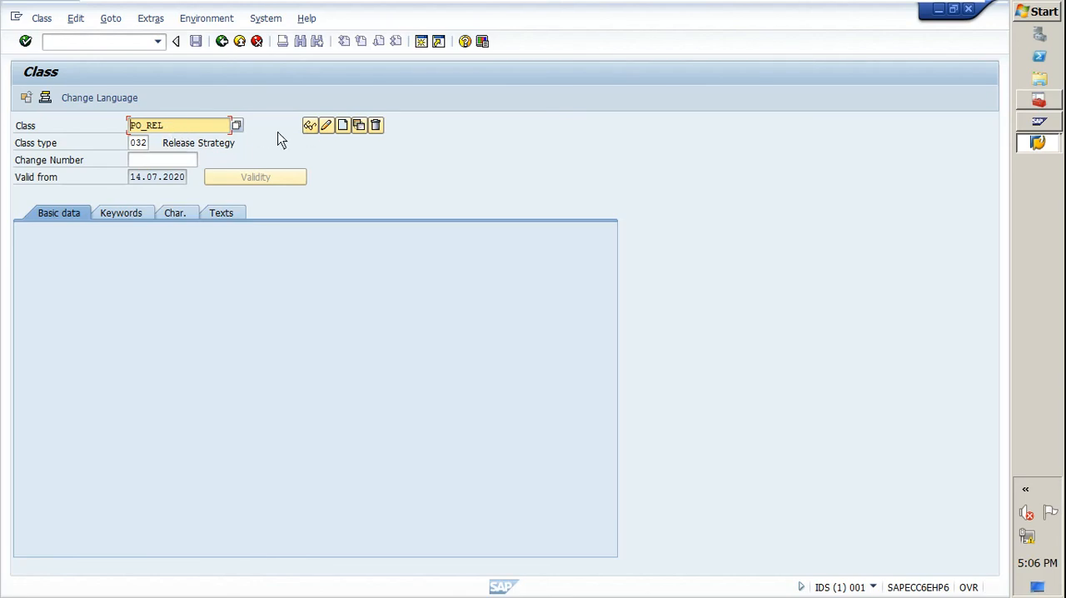
left_click(309, 128)
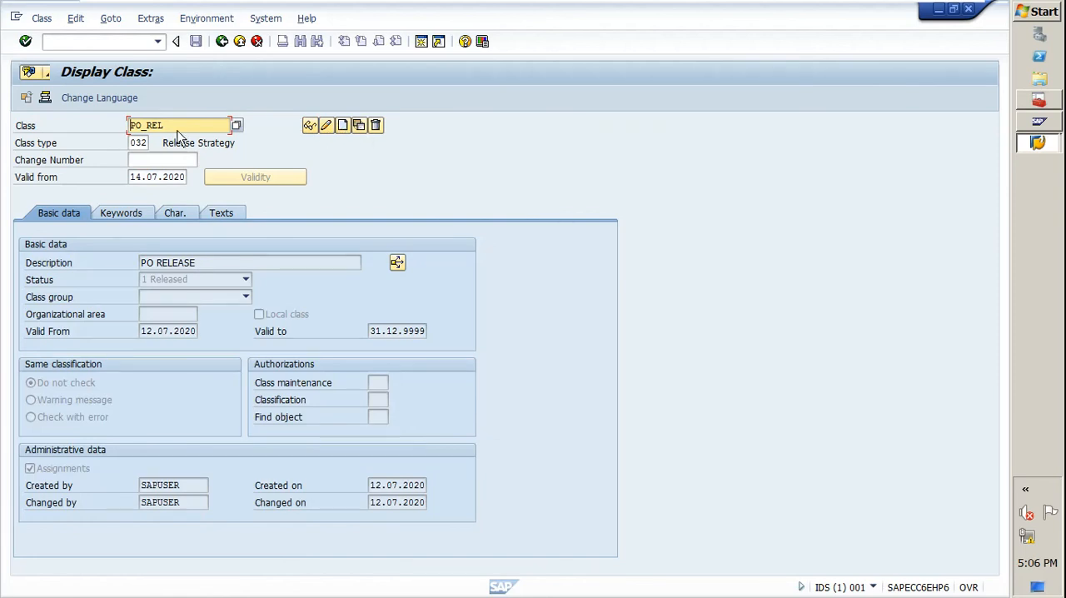
left_click_drag(170, 129, 113, 128)
left_click_drag(211, 263, 136, 265)
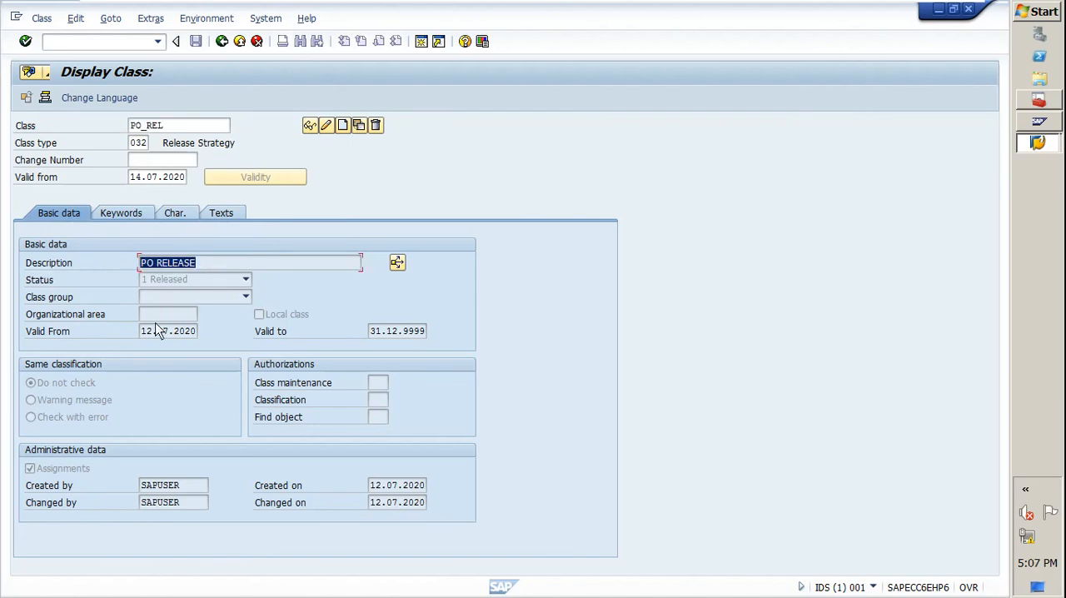
left_click(173, 214)
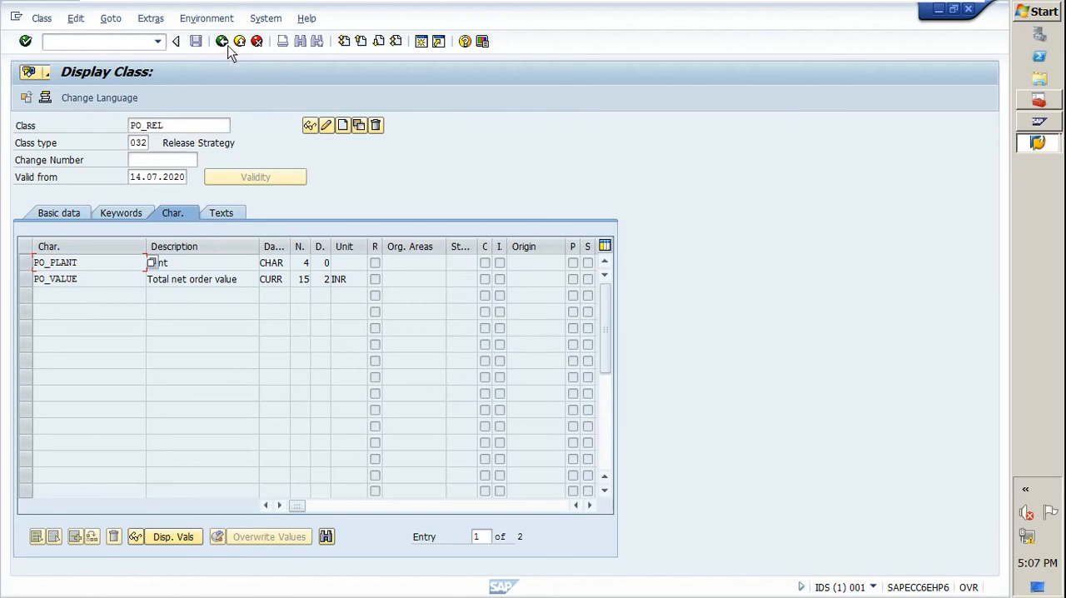
left_click(93, 263)
left_click(221, 47)
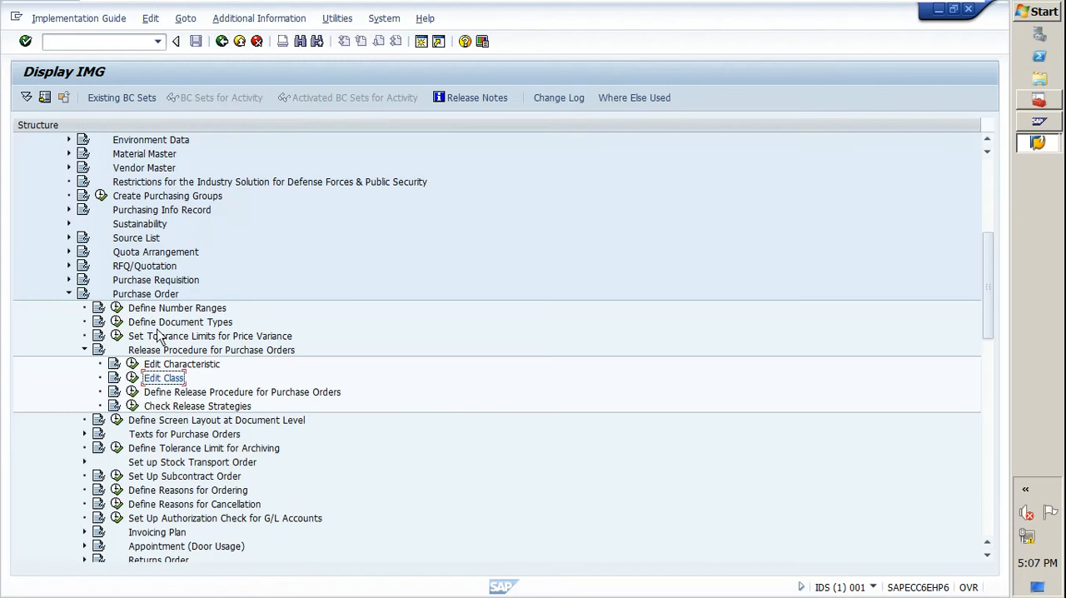
Display characteristic PO_VALUE through the Edit Characteristic activity and examine its description, number of characters, decimal places and currency.
left_click(133, 365)
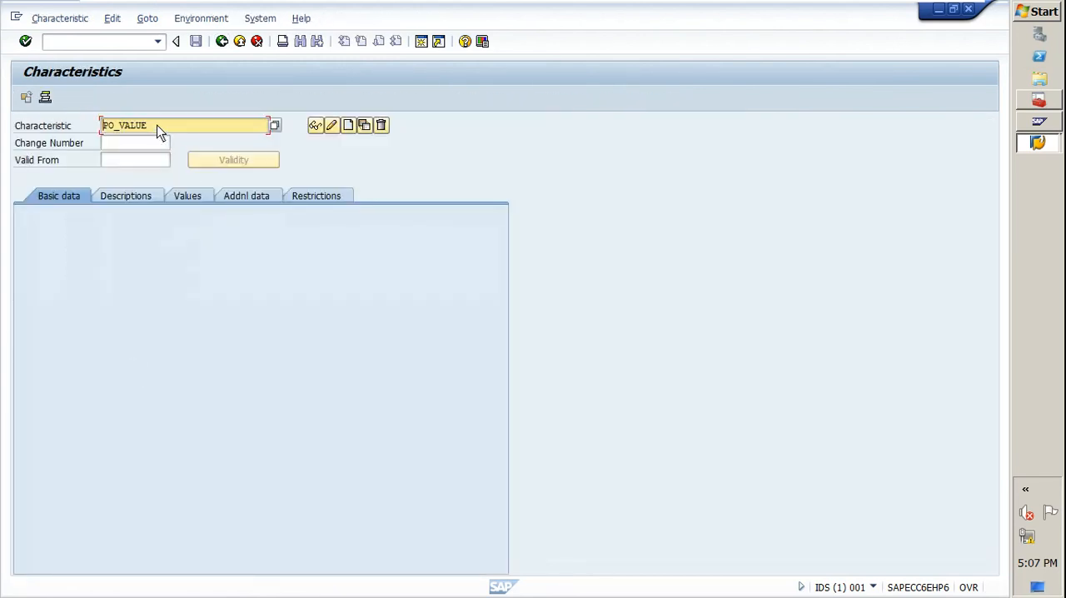
left_click_drag(156, 124, 107, 131)
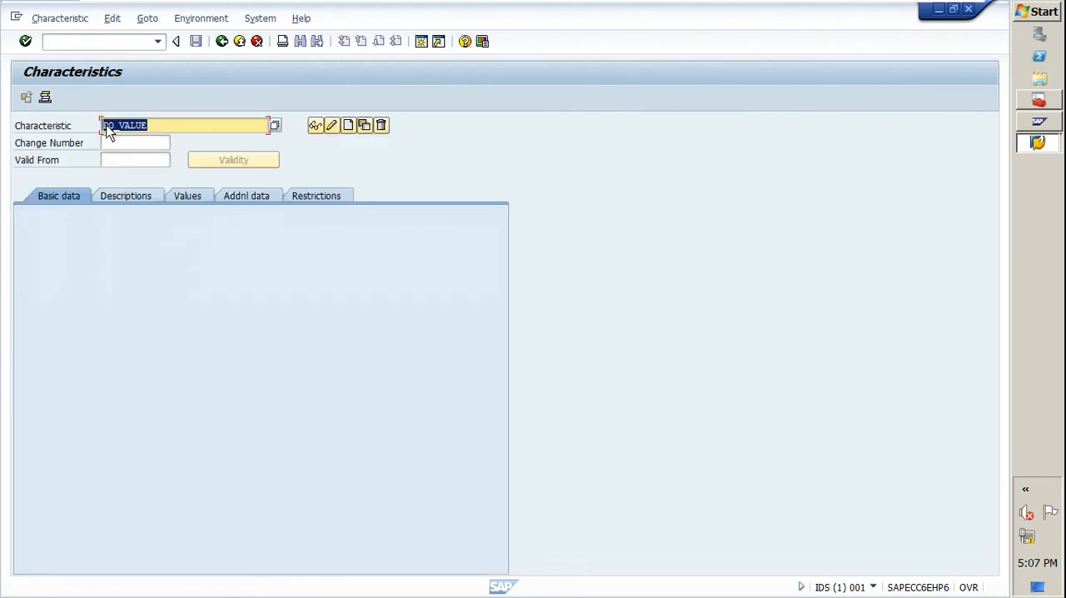
left_click(158, 127)
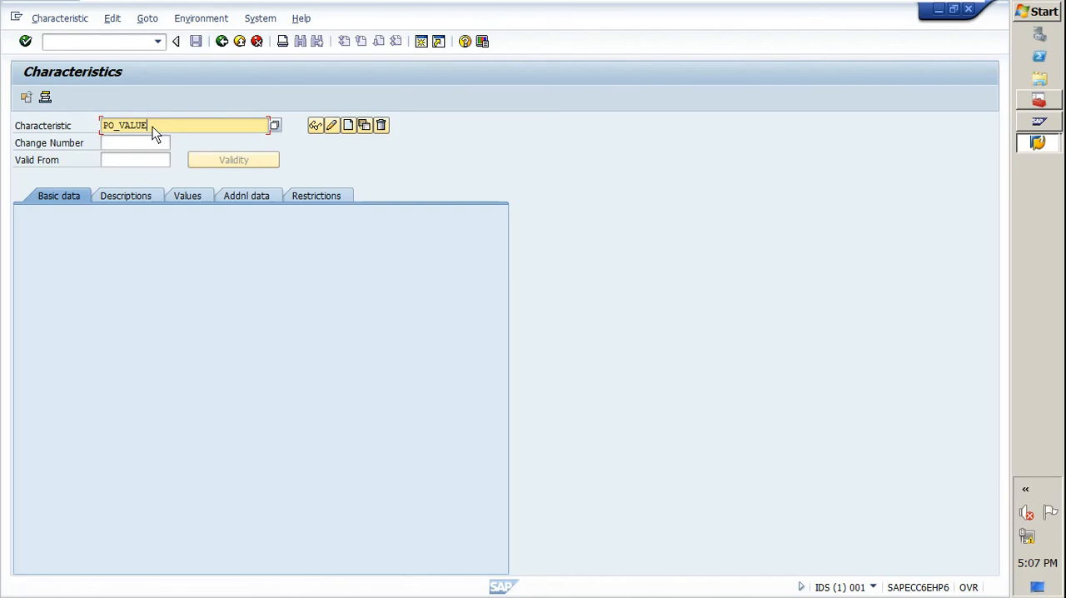
left_click(315, 125)
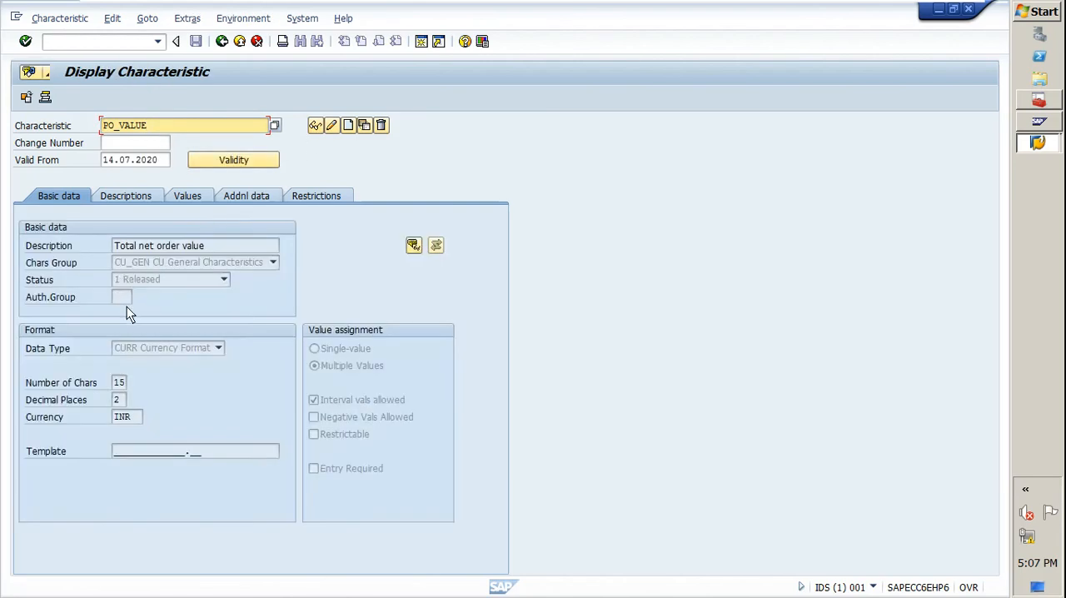
left_click_drag(214, 255, 114, 247)
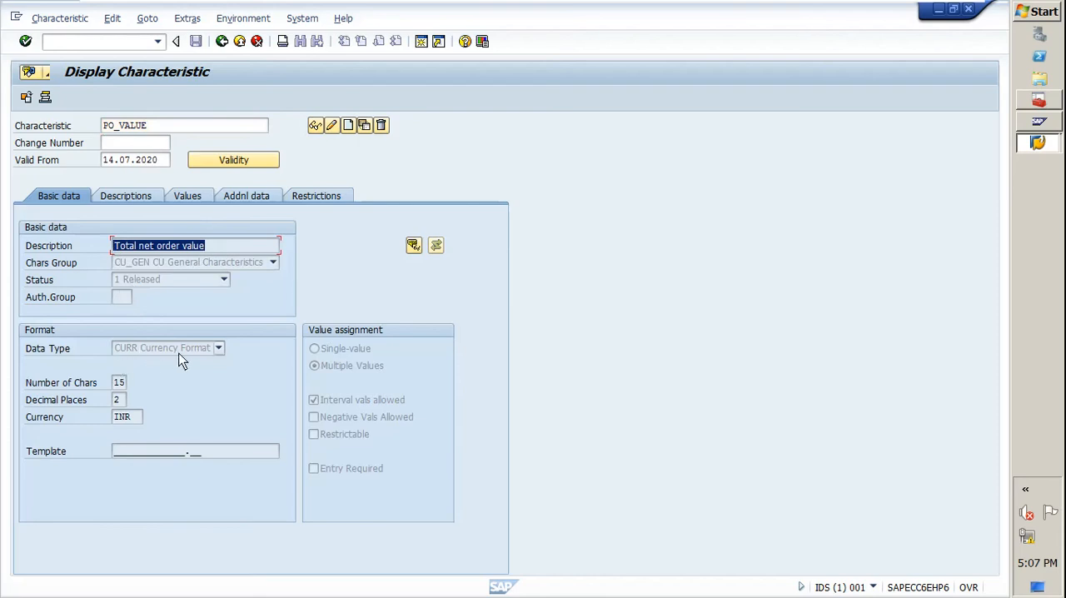
double_click(119, 384)
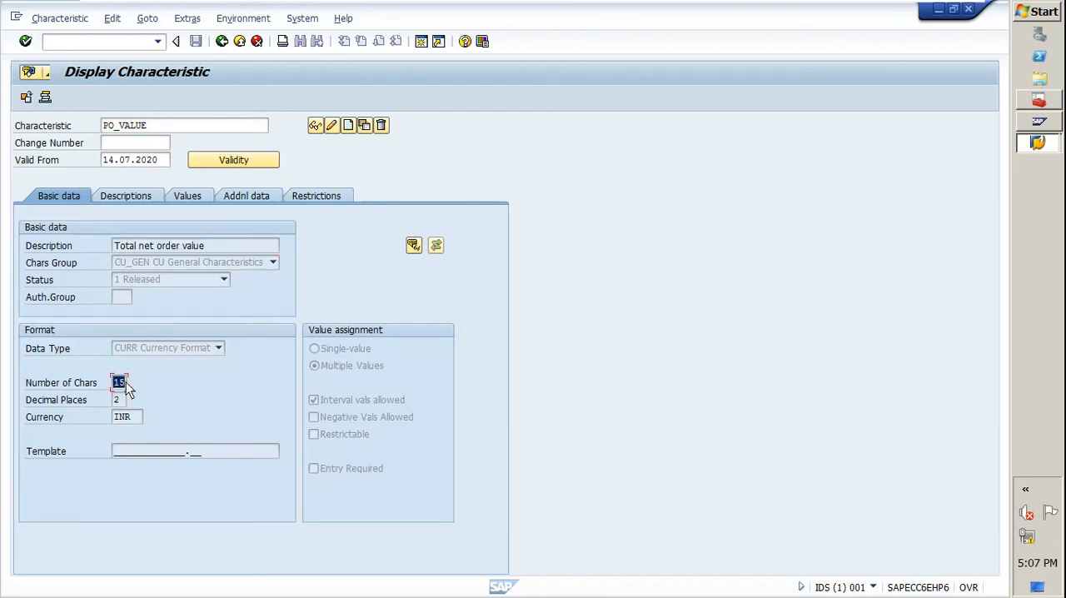
double_click(119, 401)
double_click(125, 417)
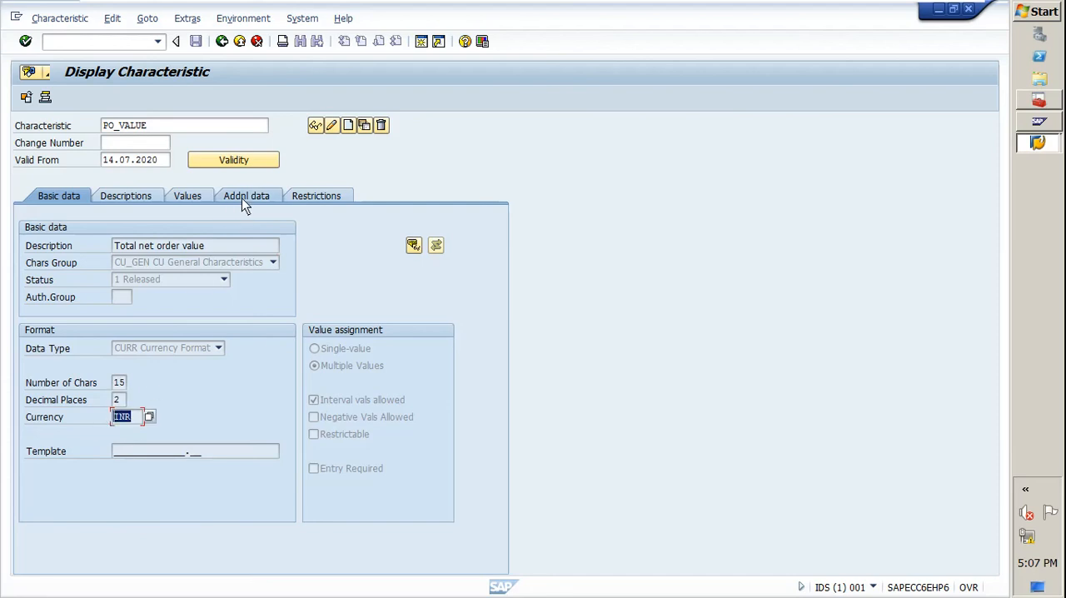
Examine the descriptions of PO_VALUE and the table and field names referenced in its additional data.
left_click(125, 195)
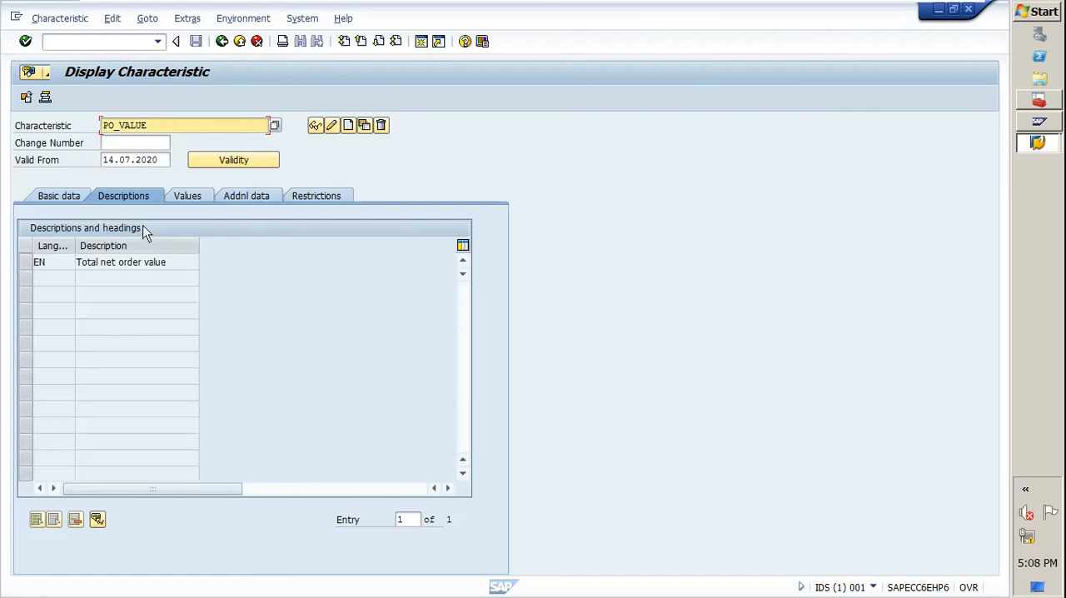
left_click(248, 198)
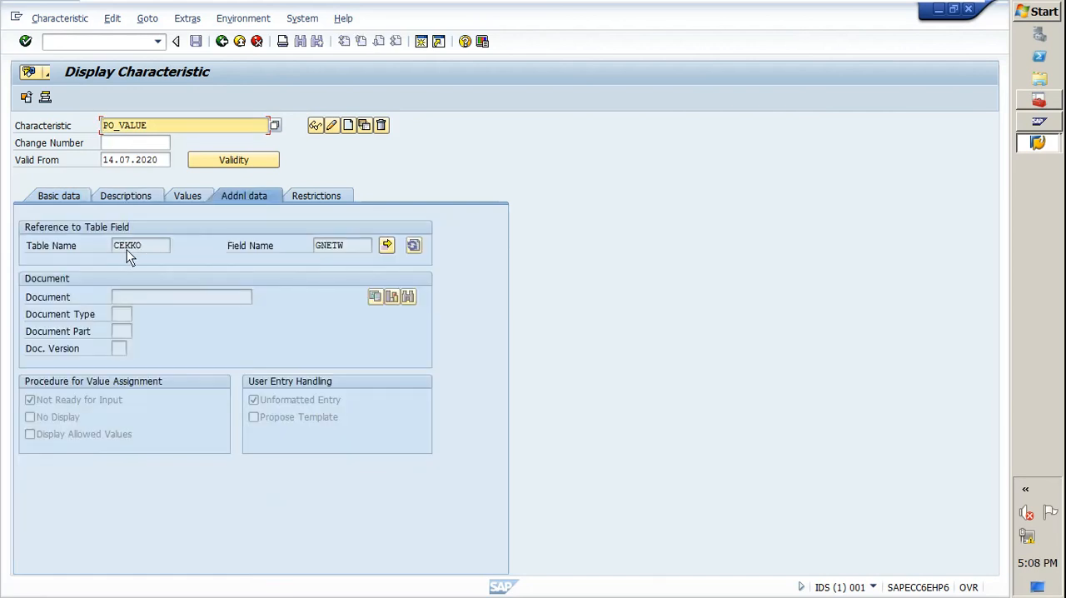
left_click_drag(152, 244, 79, 244)
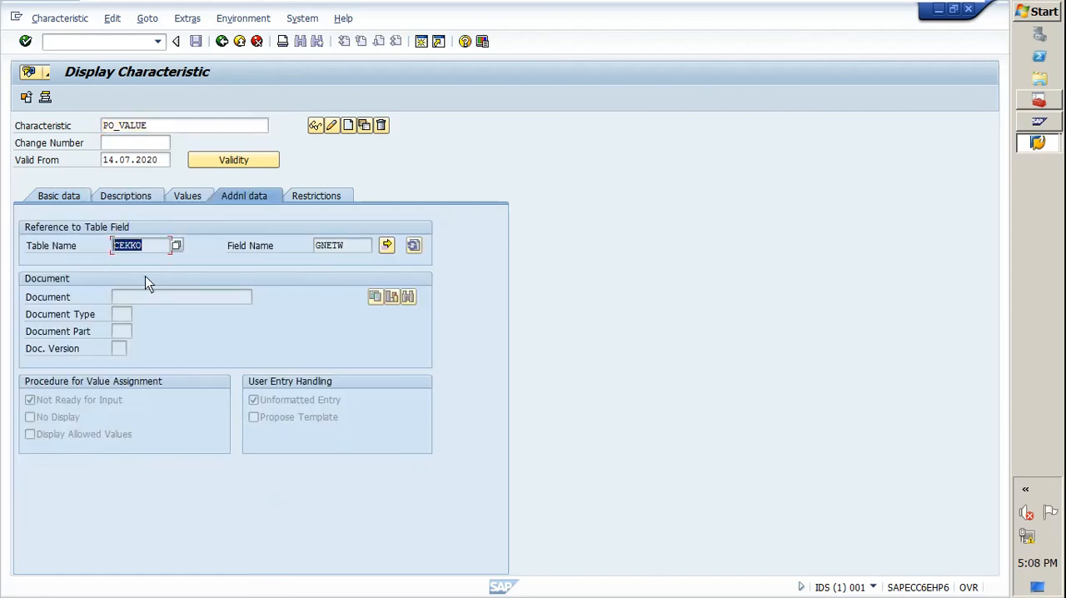
left_click(152, 245)
left_click_drag(141, 247, 112, 246)
left_click(154, 252)
left_click_drag(341, 248, 314, 250)
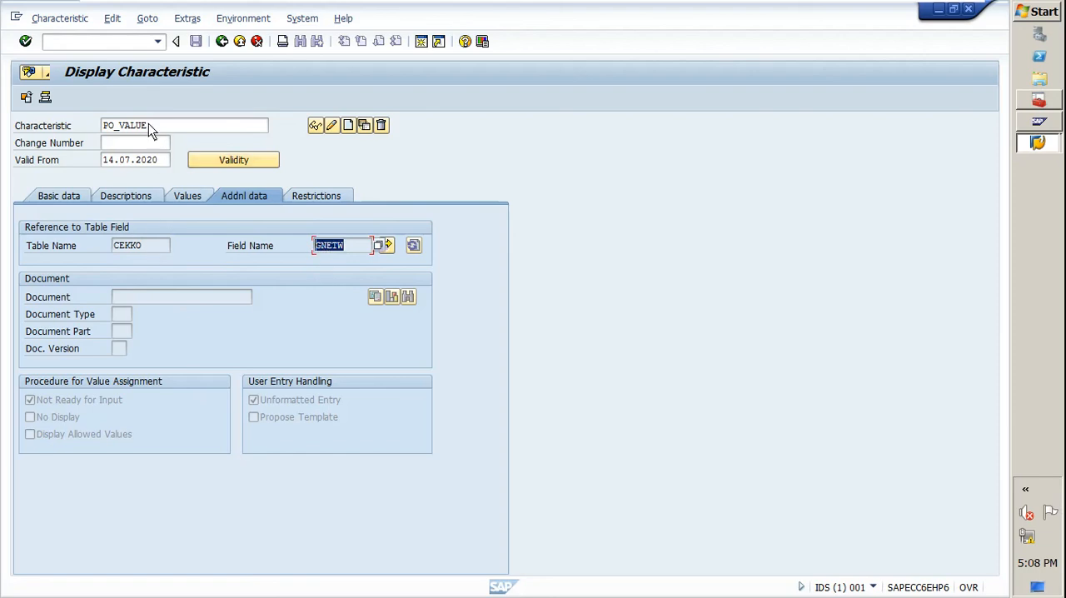
left_click(350, 249)
left_click_drag(344, 247, 314, 246)
double_click(115, 127)
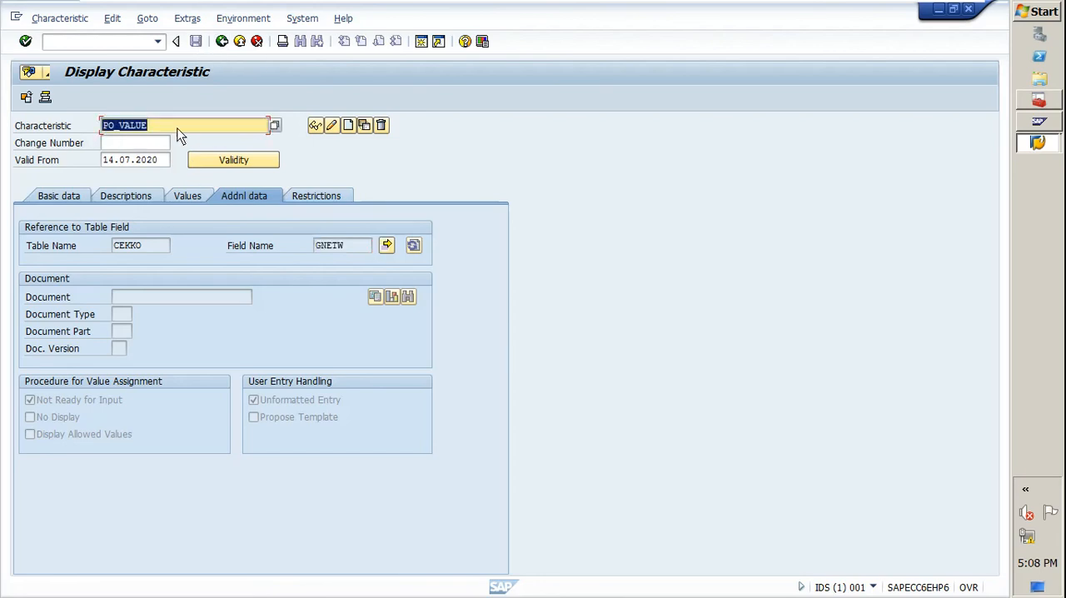
Search for characteristics without restrictions and choose PO_PLANT as the displayed characteristic.
left_click(275, 126)
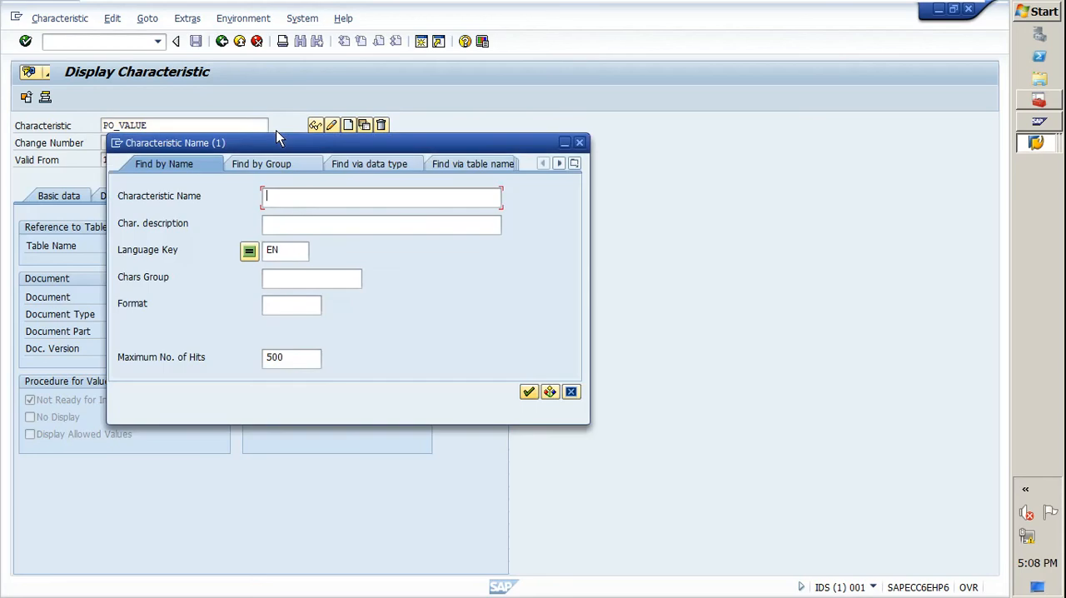
key("Return")
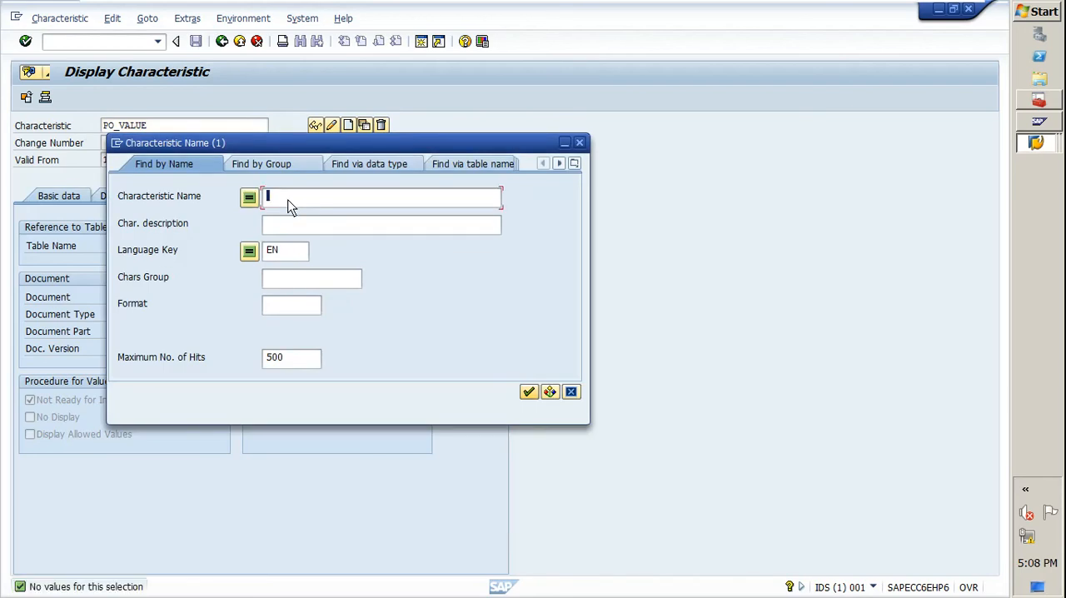
left_click(528, 391)
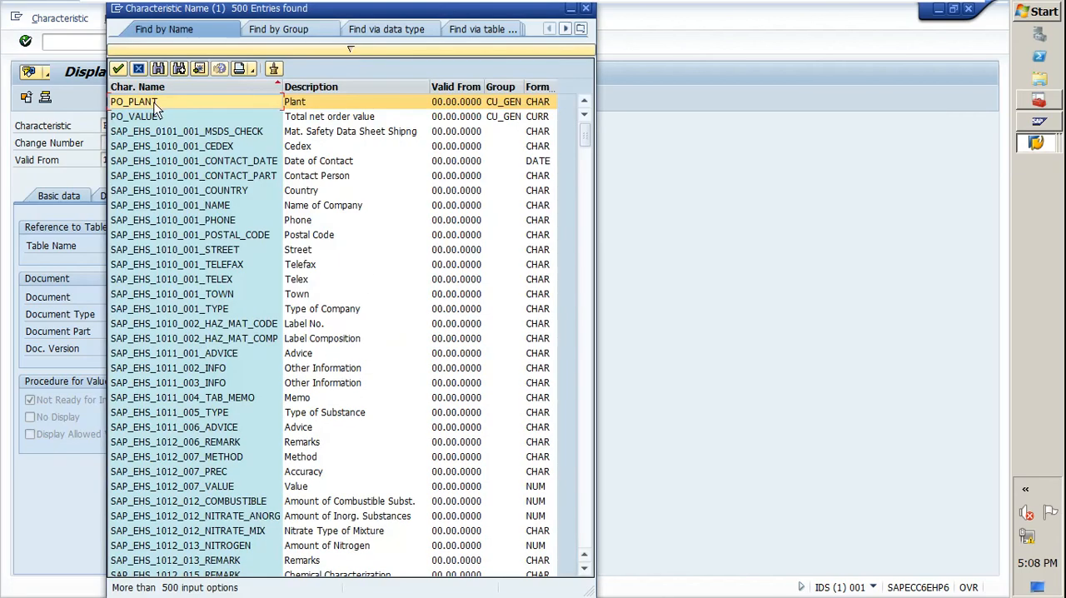
double_click(154, 103)
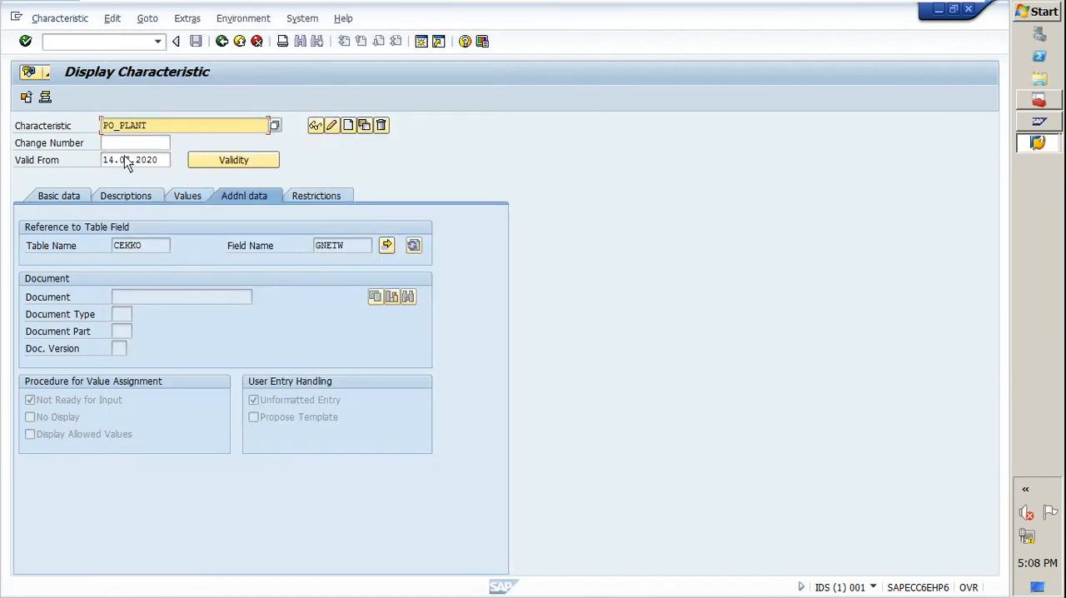
Examine the description and number of characters in the basic data of PO_PLANT.
left_click(73, 198)
left_click(142, 244)
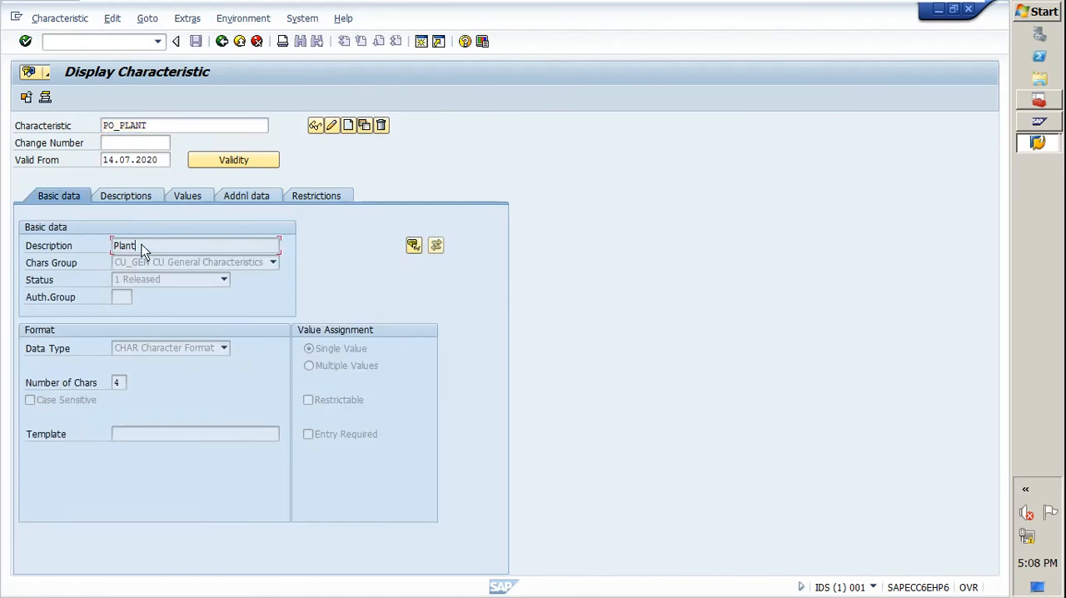
double_click(115, 382)
Examine the table and field names referenced in the additional data of PO_PLANT.
left_click(252, 200)
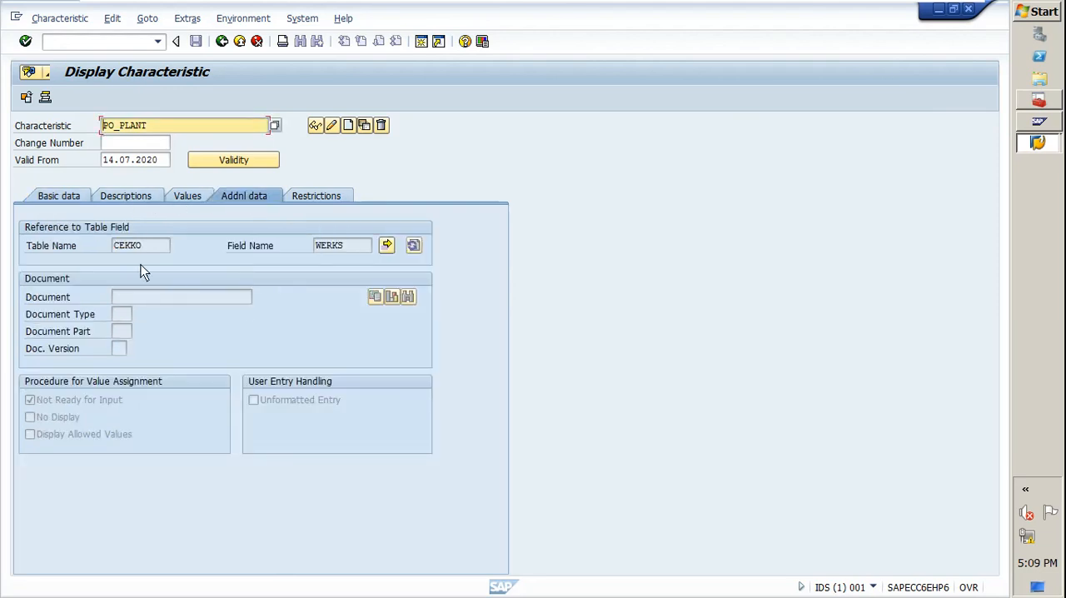
double_click(149, 250)
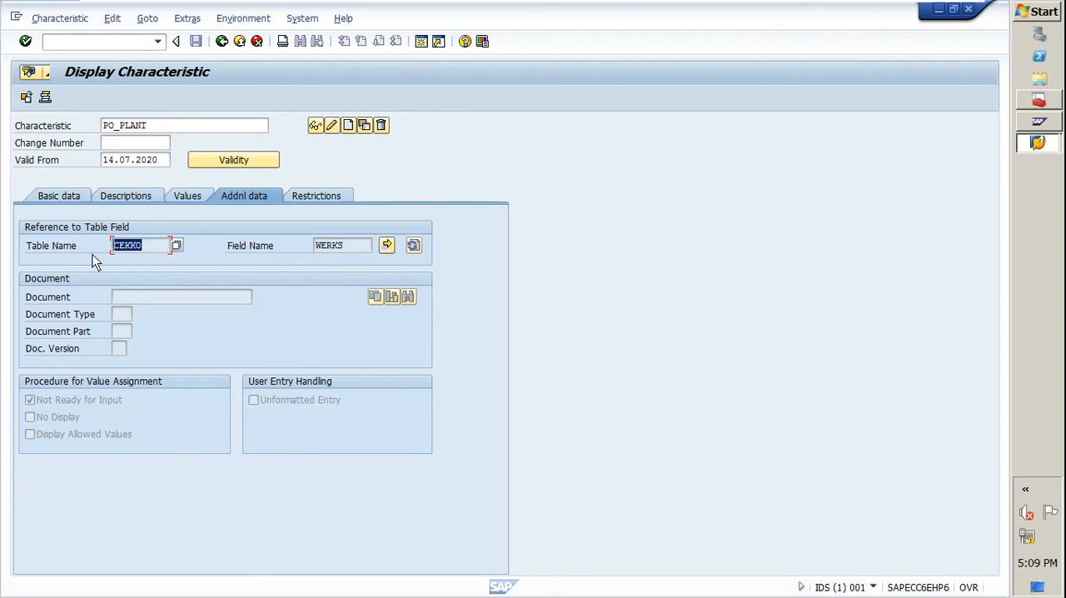
left_click(150, 250)
left_click_drag(353, 247, 309, 255)
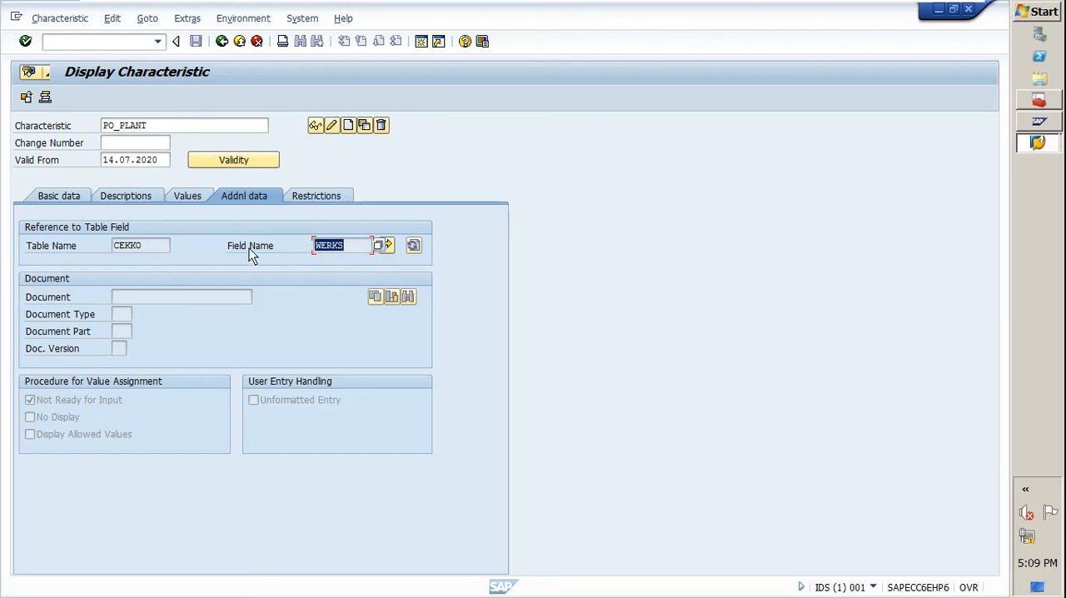
left_click_drag(147, 247, 136, 251)
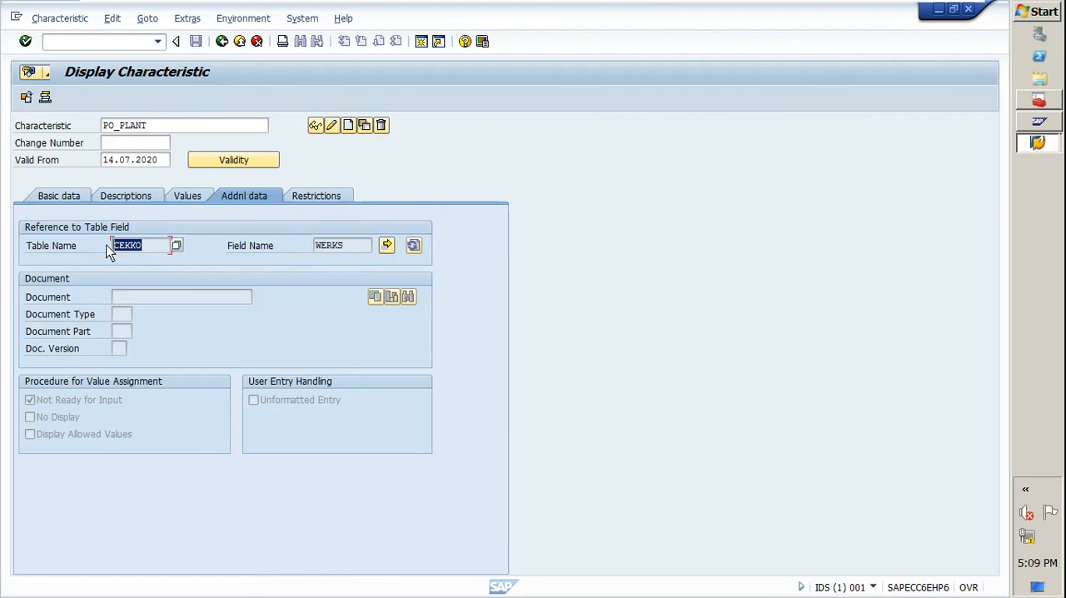
left_click(151, 248)
double_click(334, 245)
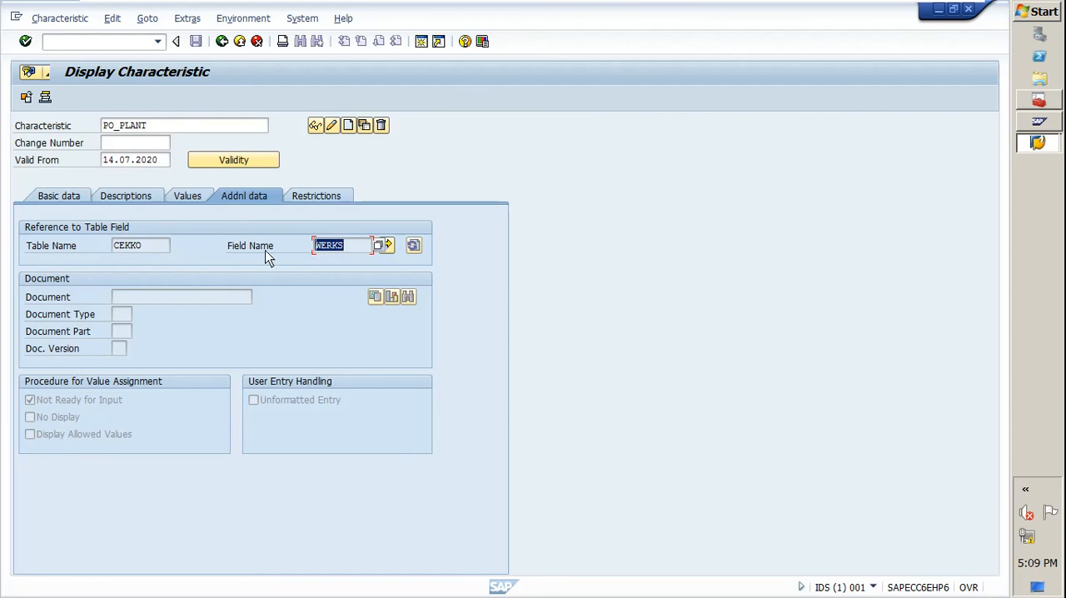
Return to the basic data and replace the displayed characteristic with PO_VALUE.
left_click(76, 199)
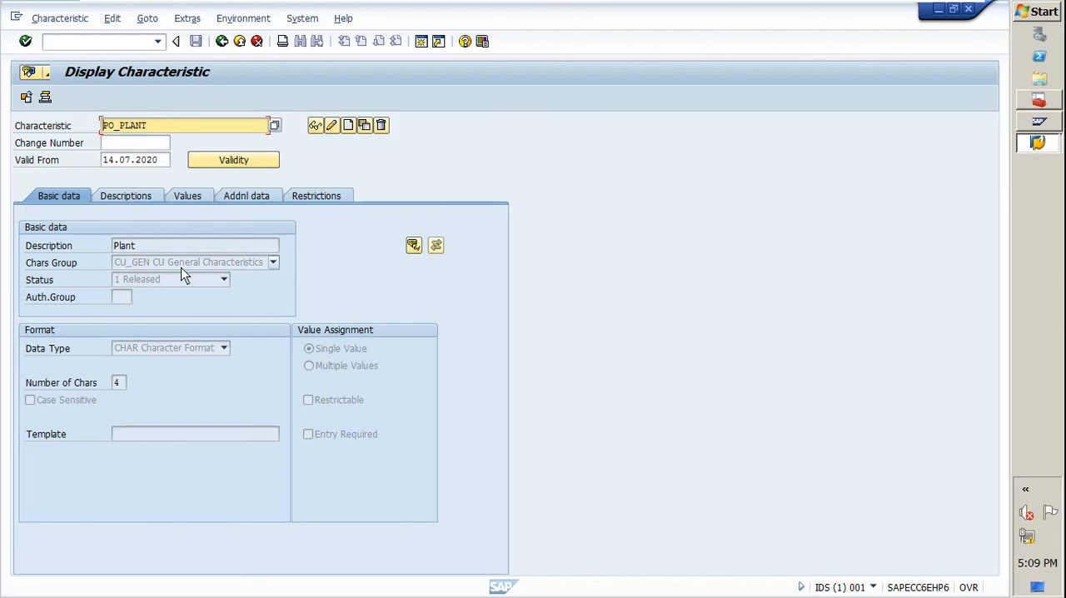
left_click_drag(150, 127, 83, 125)
key("Delete")
left_click(148, 156)
key("Return")
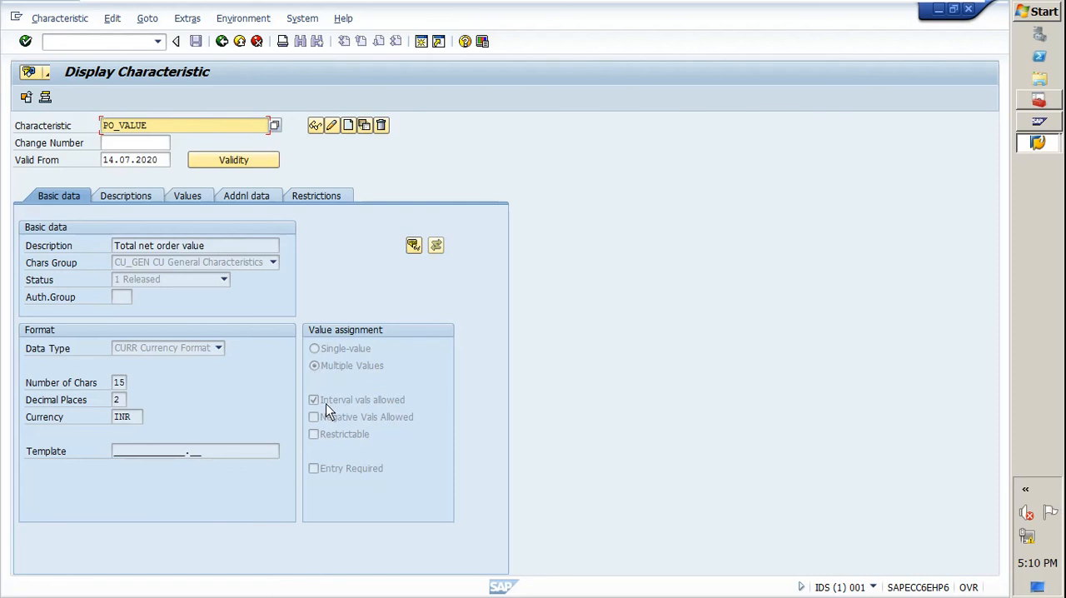
Examine the value assignment in the basic data of characteristic PO_VALUE and return to the customizing structure.
left_click(315, 350)
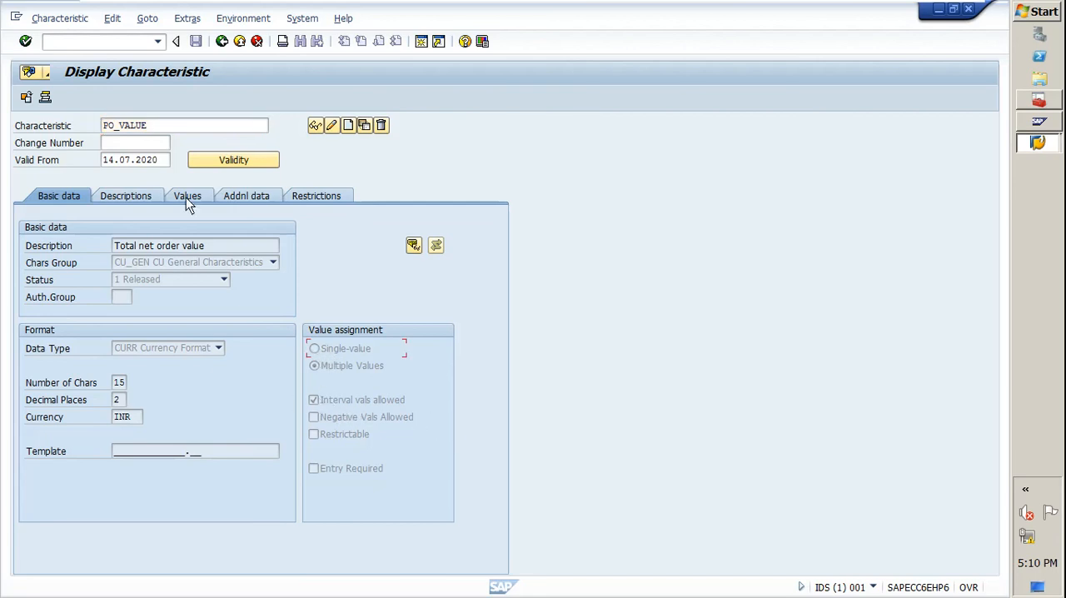
left_click(150, 130)
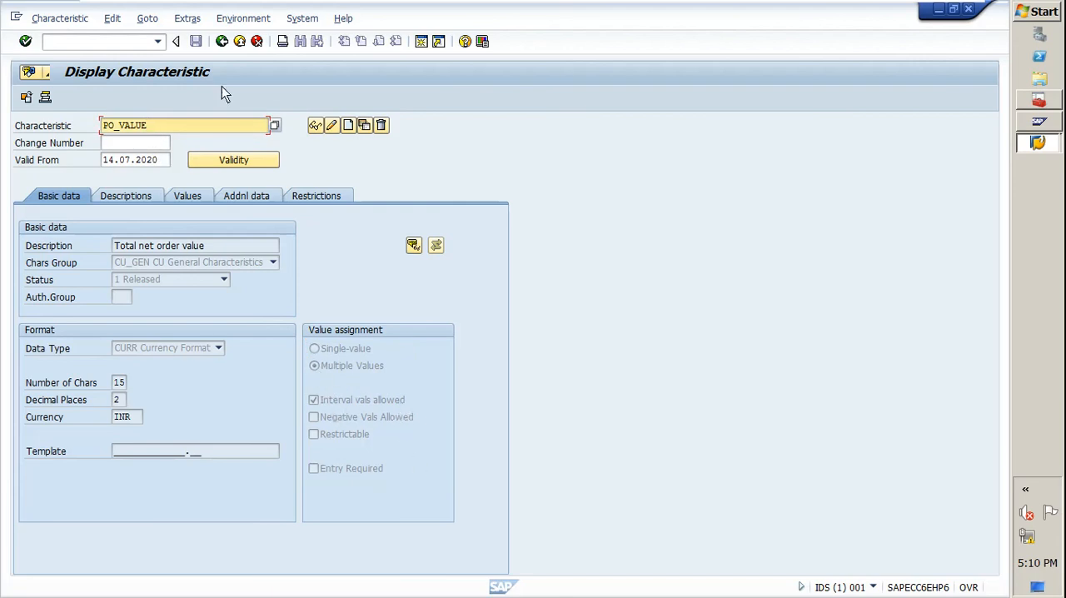
left_click_drag(163, 128, 74, 128)
left_click(222, 42)
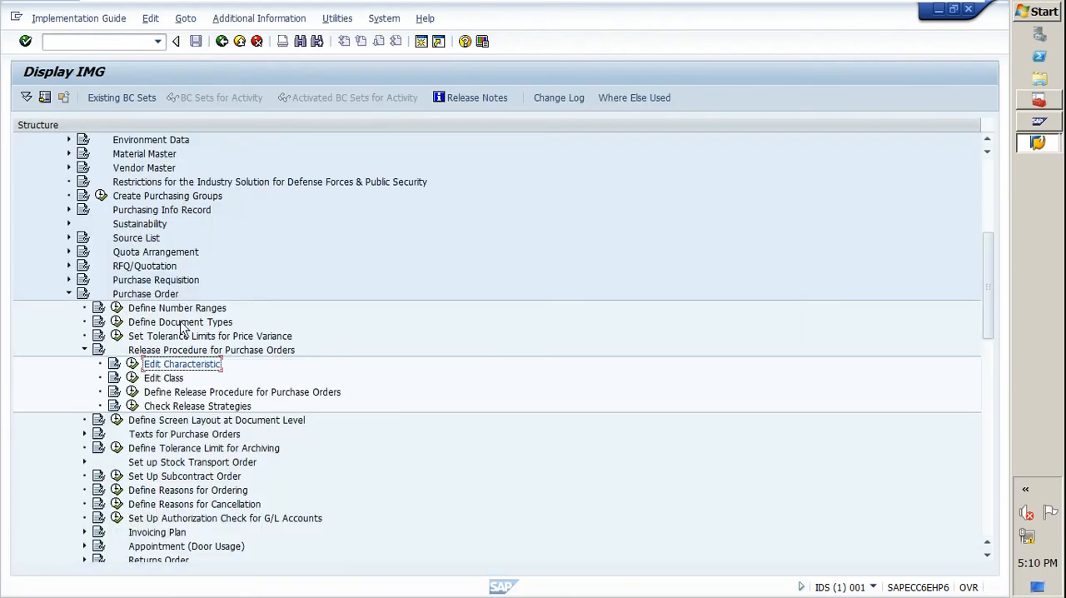
Open class PO_REL under Edit Class, examine its assigned characteristics PO_PLANT and PO_VALUE, and save the class to leave it.
left_click(131, 379)
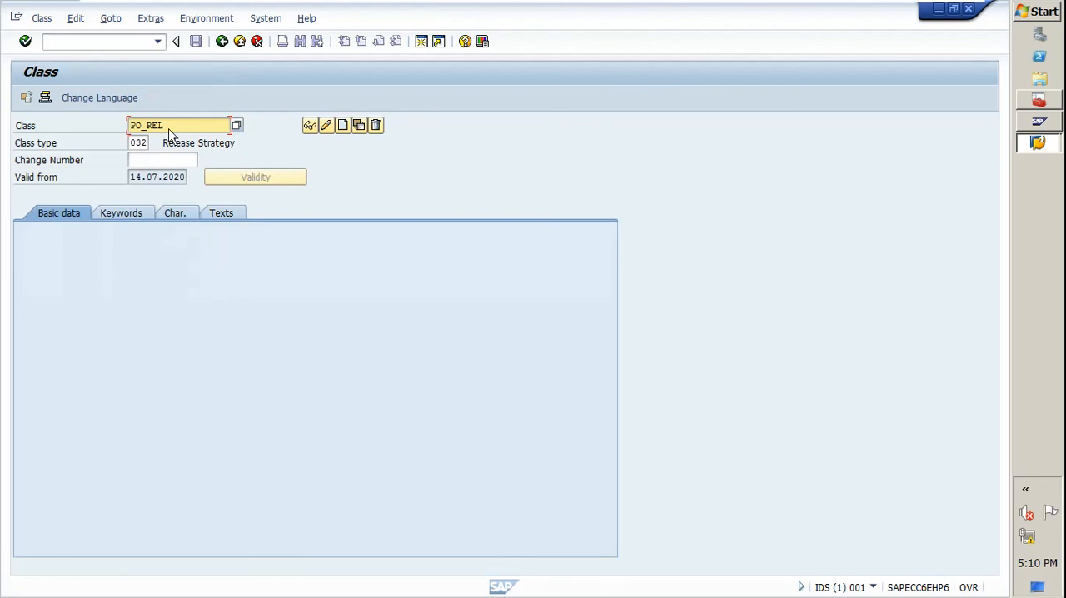
left_click_drag(175, 126, 129, 127)
left_click(173, 215)
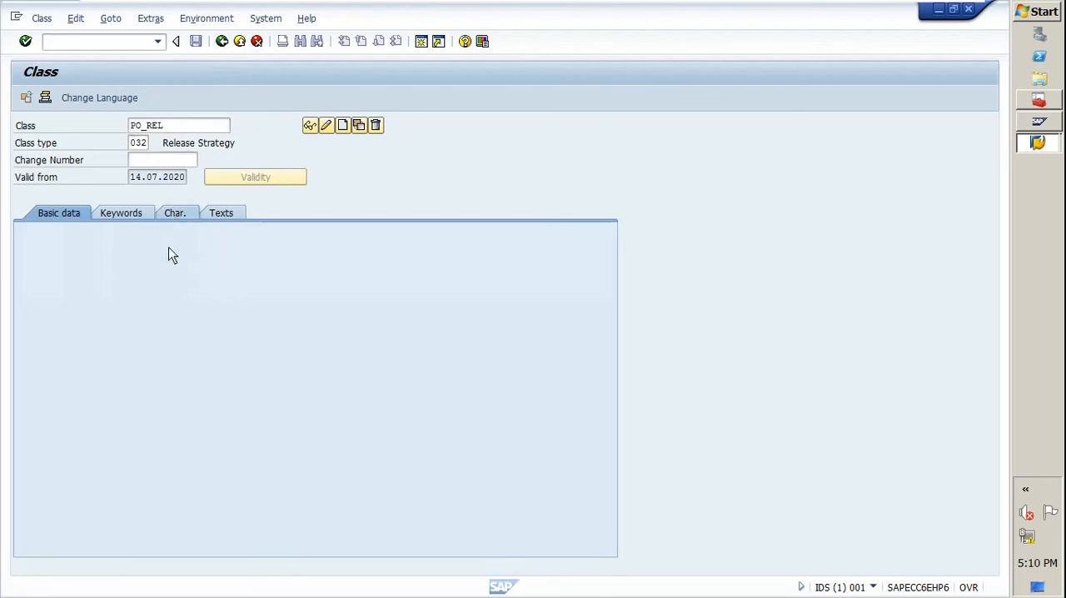
left_click_drag(83, 275, 30, 265)
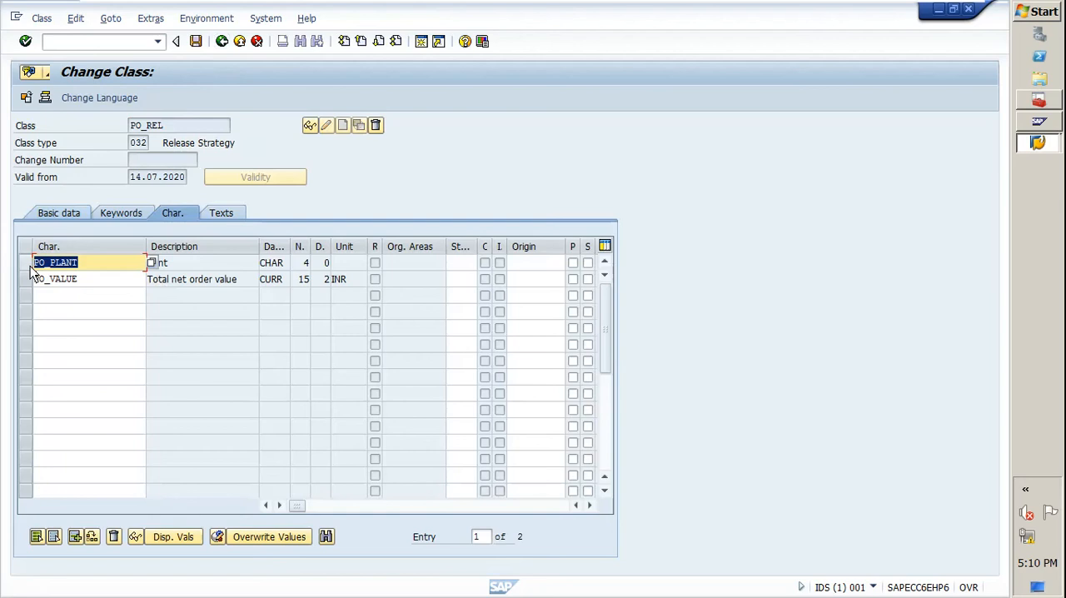
left_click(85, 264)
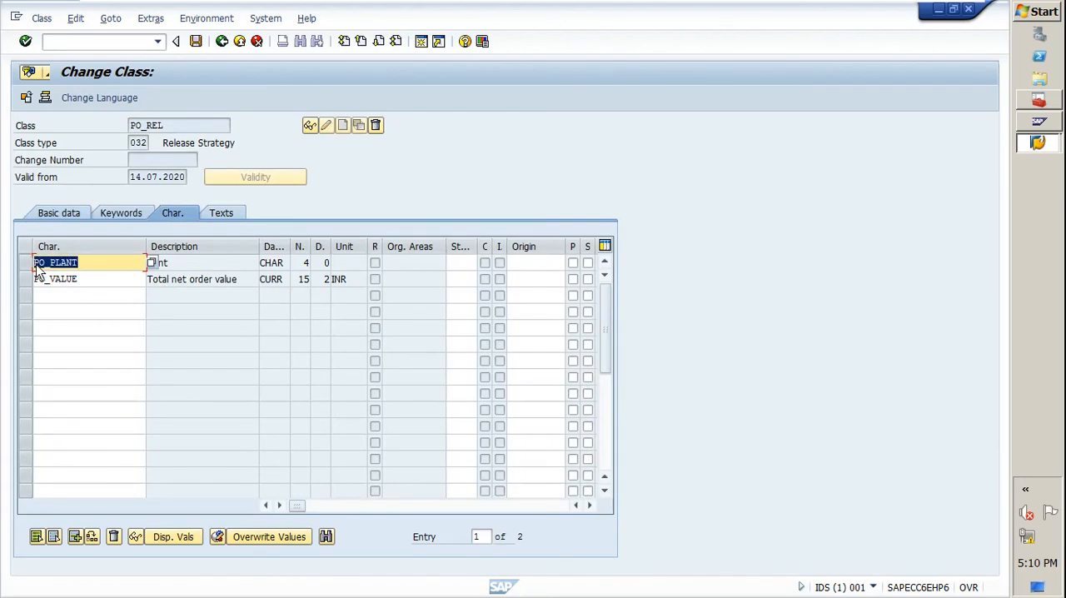
left_click_drag(86, 281, 3, 280)
left_click(198, 265)
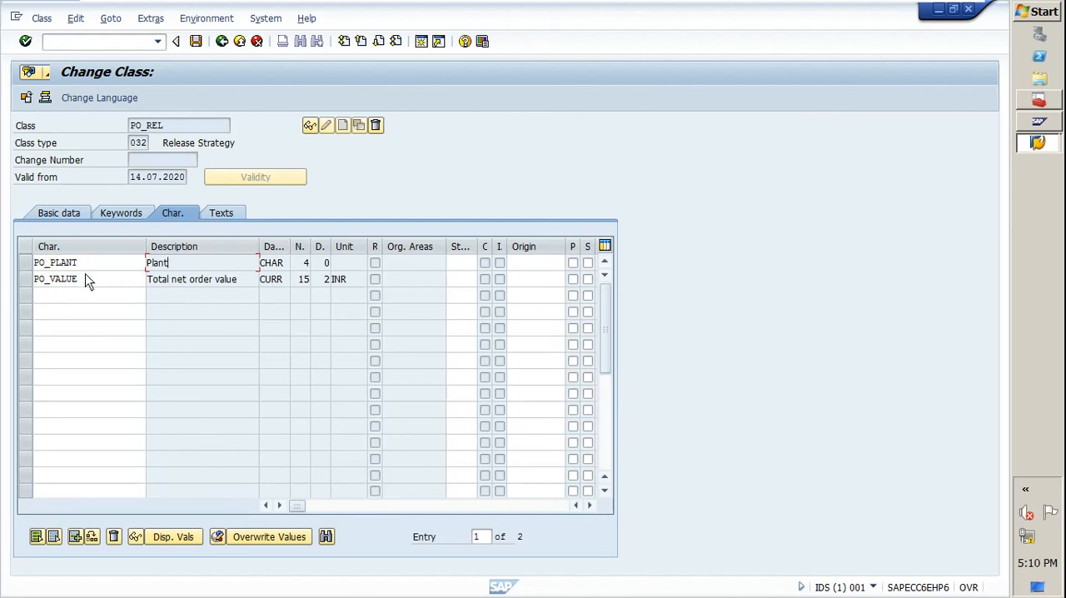
left_click(196, 41)
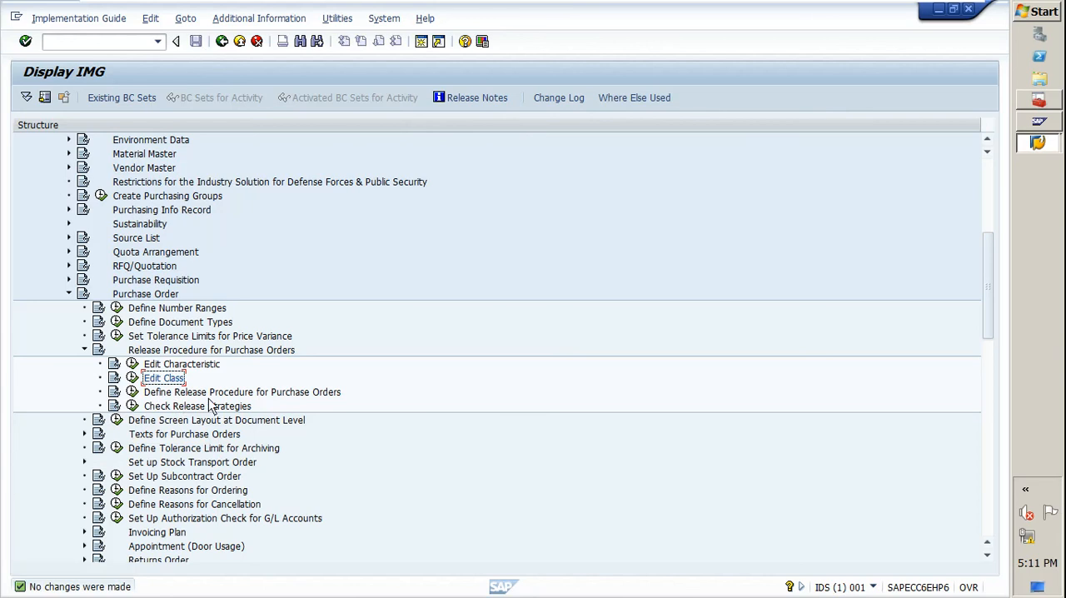
Open the Release Groups activity of Define Release Procedure for Purchase Orders.
left_click(132, 393)
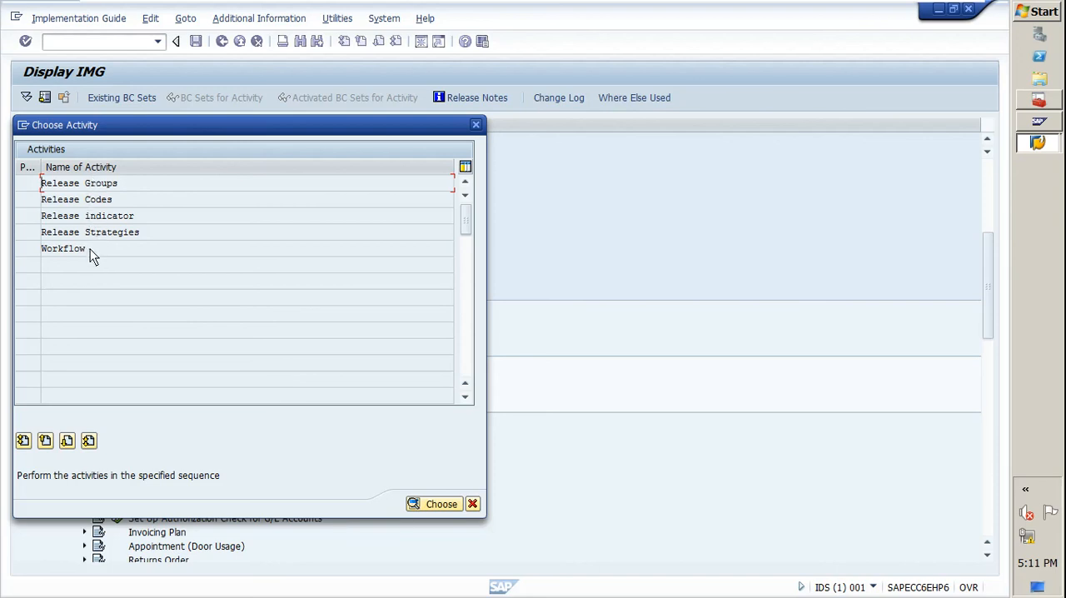
left_click_drag(92, 250, 3, 248)
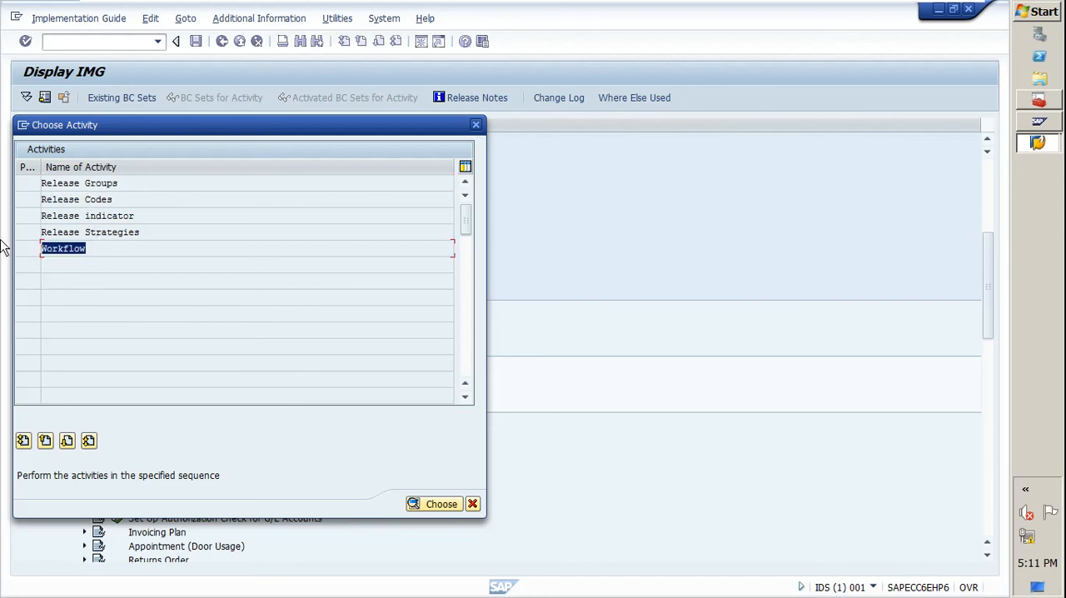
double_click(72, 184)
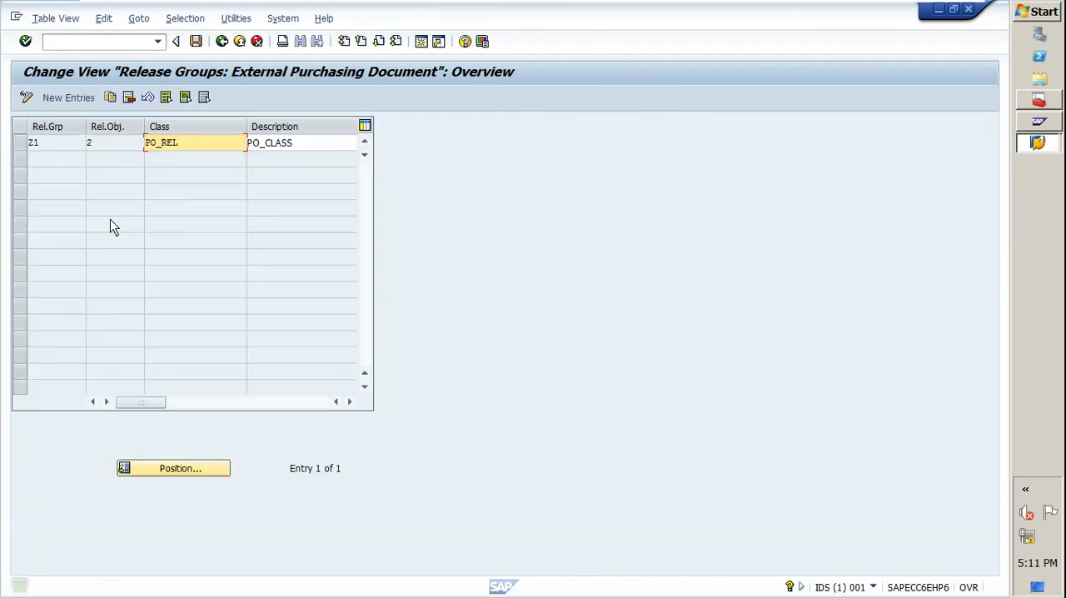
Examine the class and description assigned to release group Z1, save, and return to the activity selection.
double_click(48, 148)
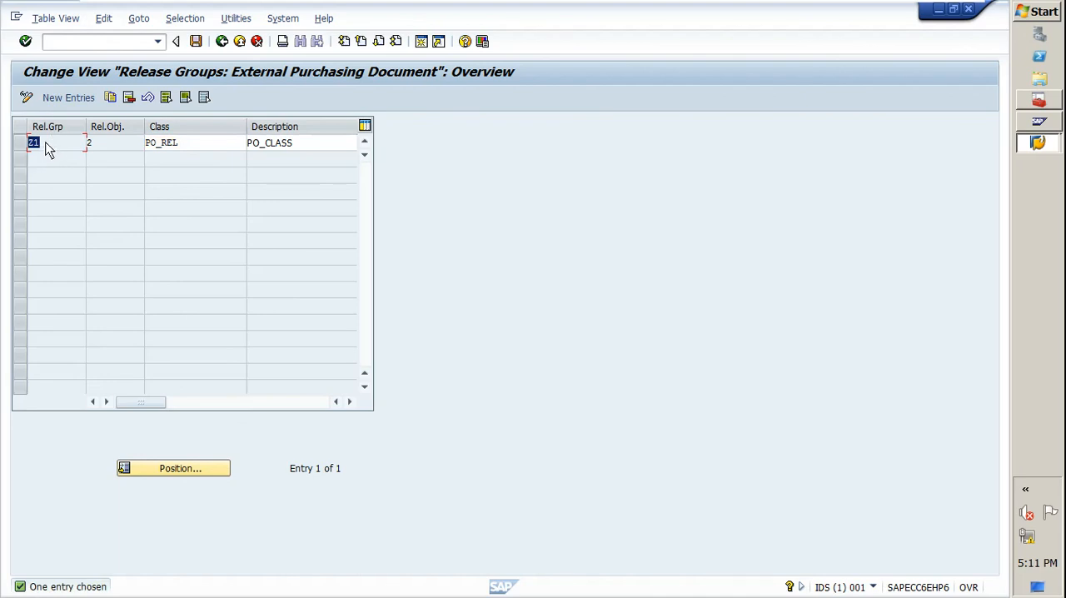
left_click(171, 150)
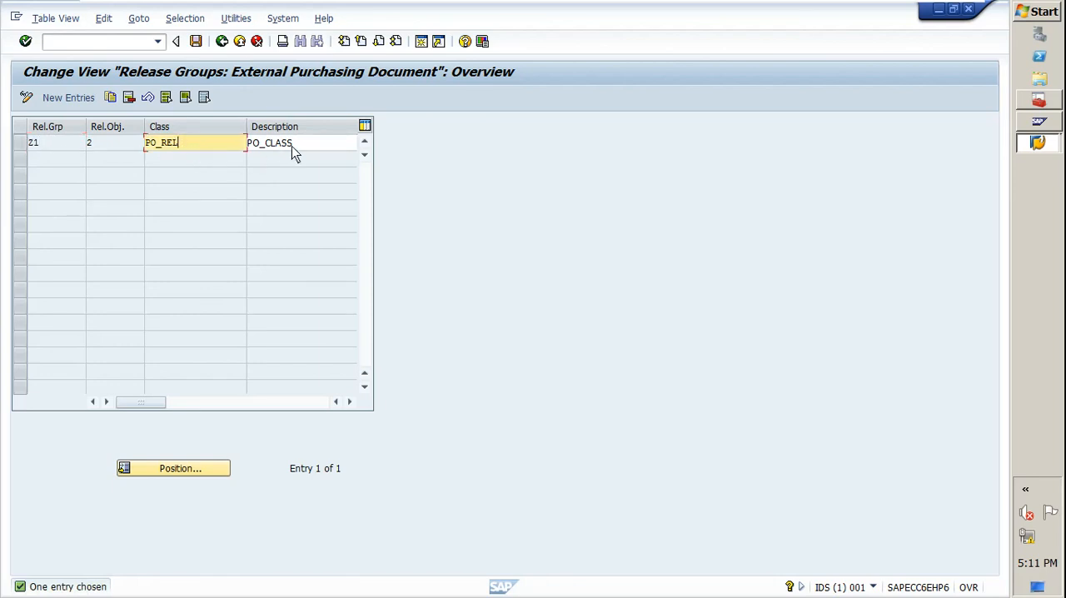
key("Tab")
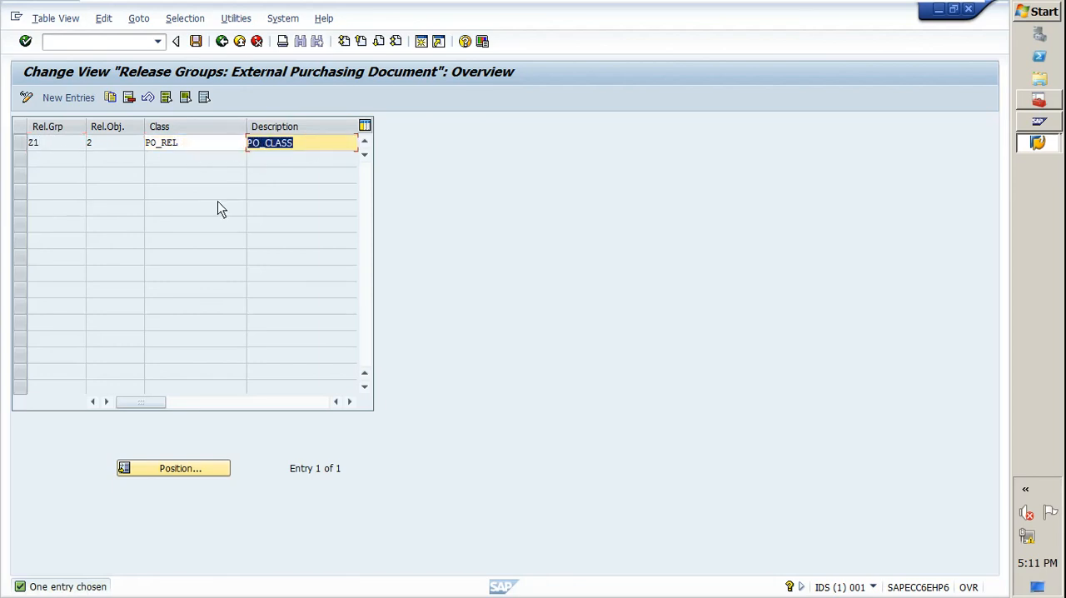
left_click(196, 42)
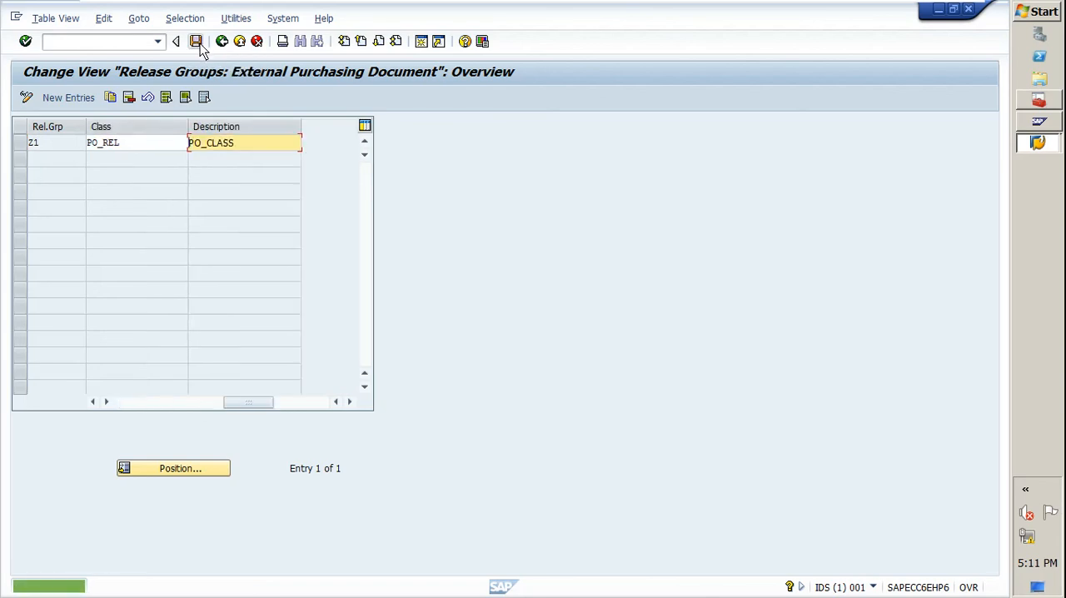
left_click(221, 41)
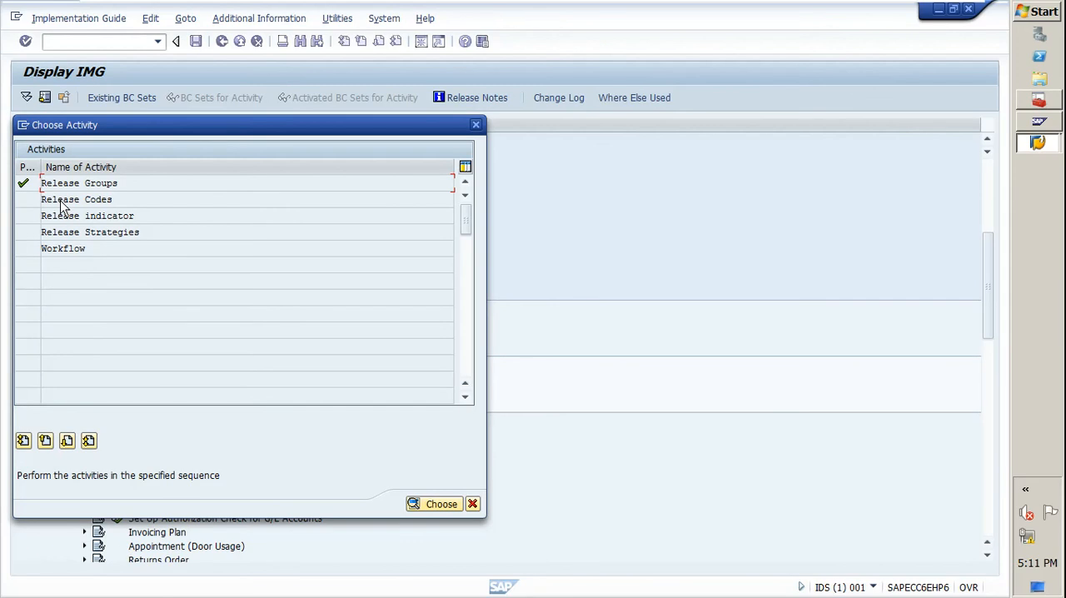
Open the Release Codes activity and examine codes E2, H1 and M1 of release group Z1.
double_click(62, 206)
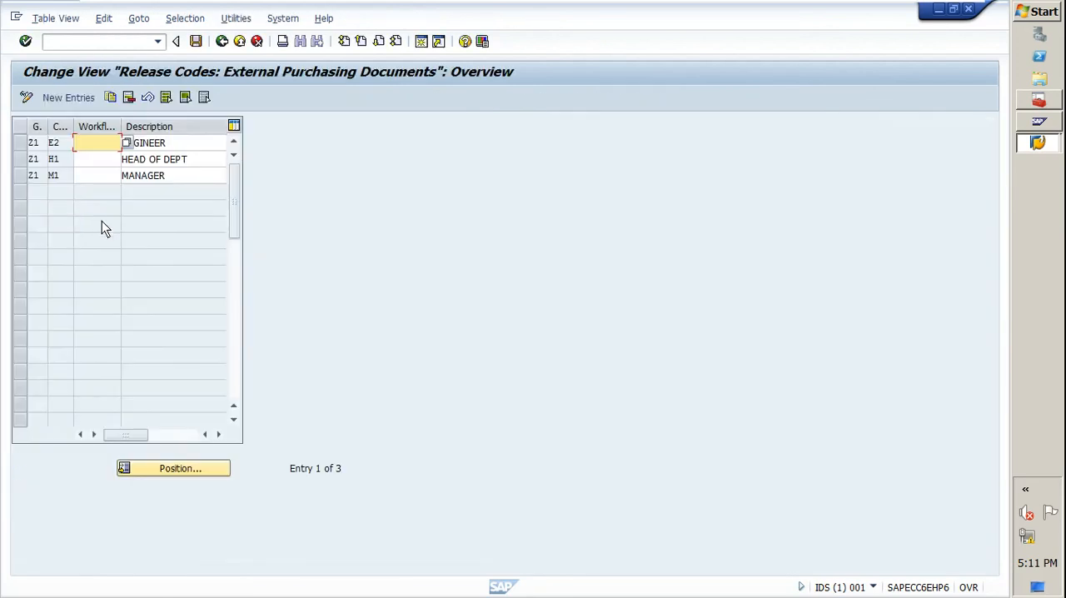
left_click(62, 145)
double_click(63, 158)
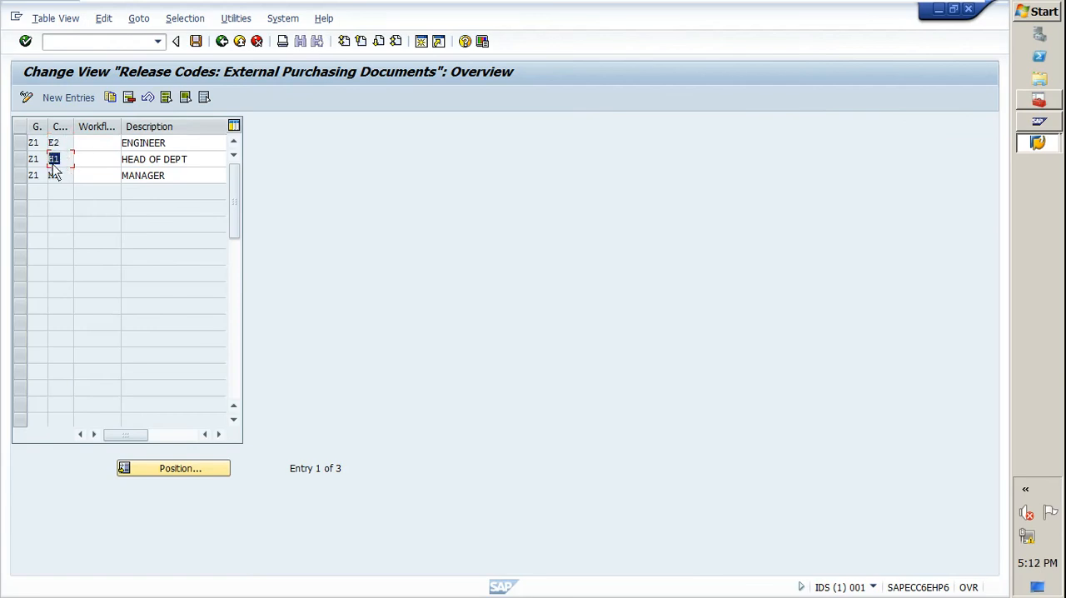
left_click_drag(65, 143, 35, 157)
left_click(53, 176)
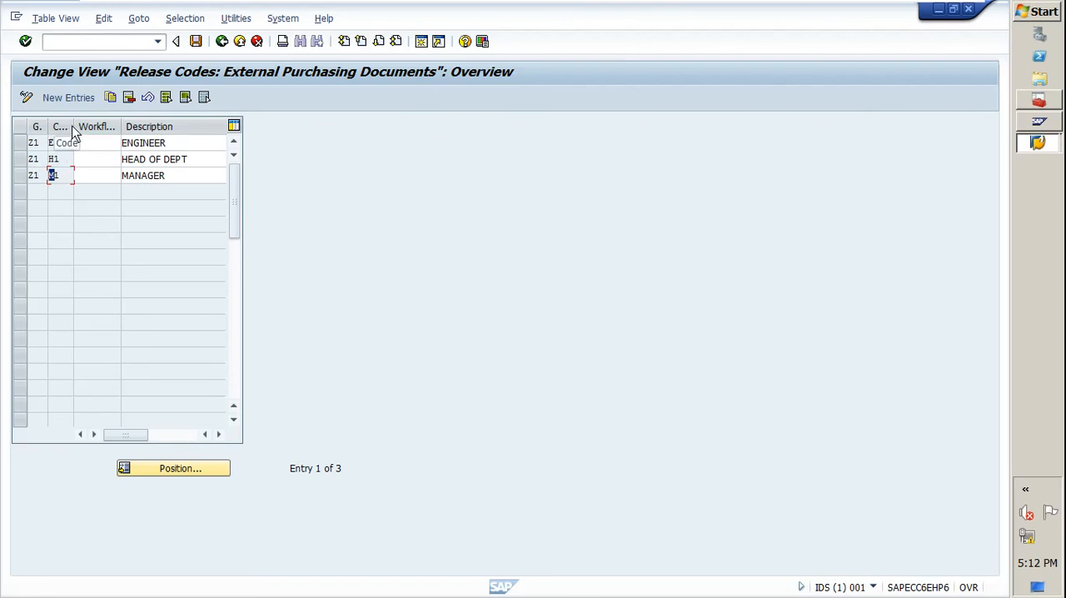
Widen the release code column and check the descriptions that belong to the release codes.
left_click_drag(74, 129, 81, 131)
left_click(70, 148)
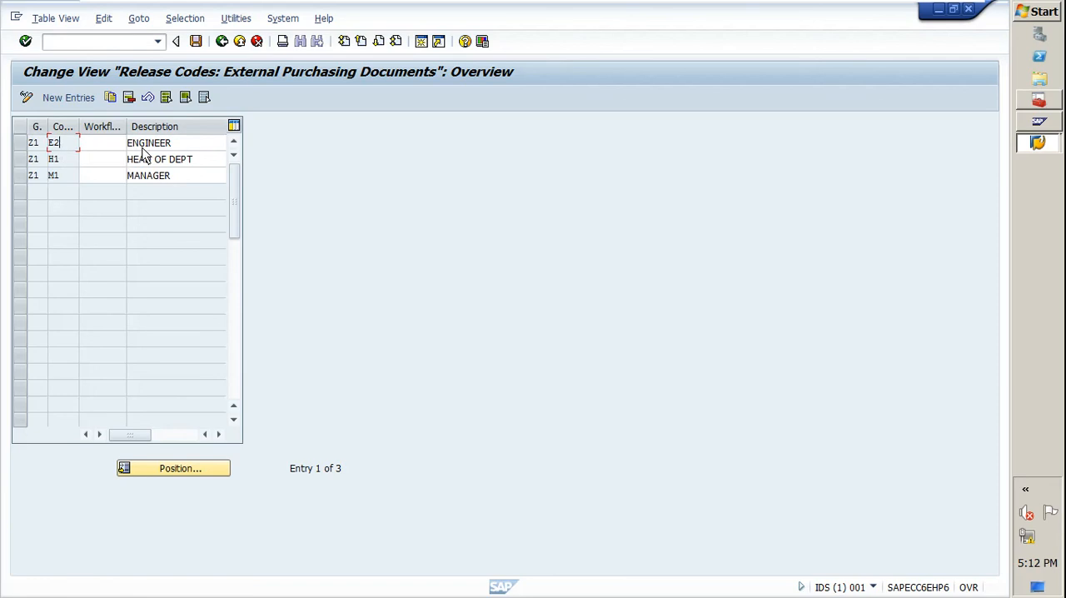
key("Tab")
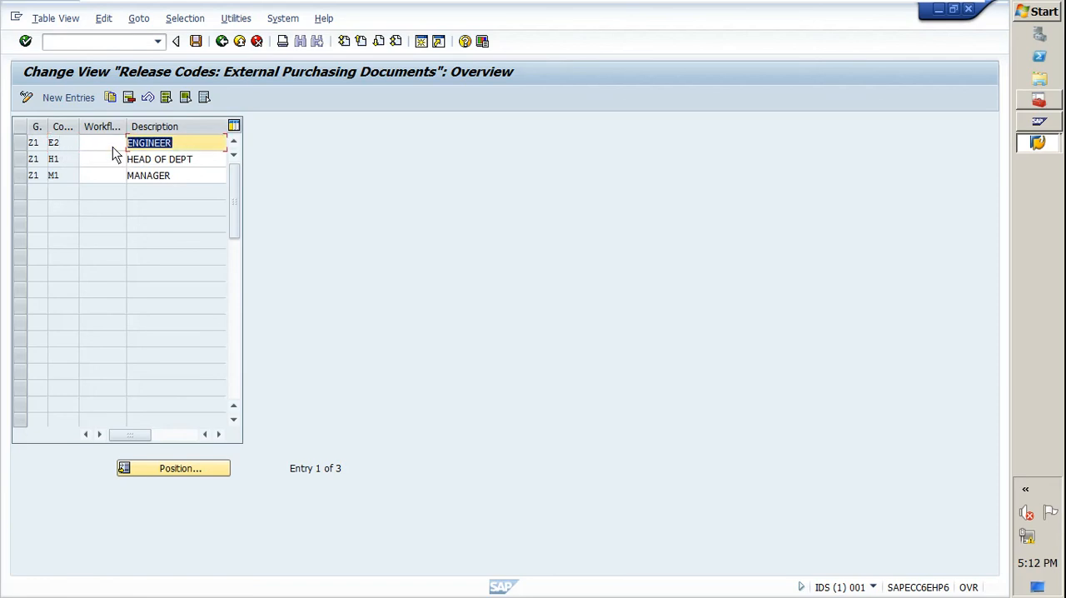
left_click(57, 178)
left_click(187, 175)
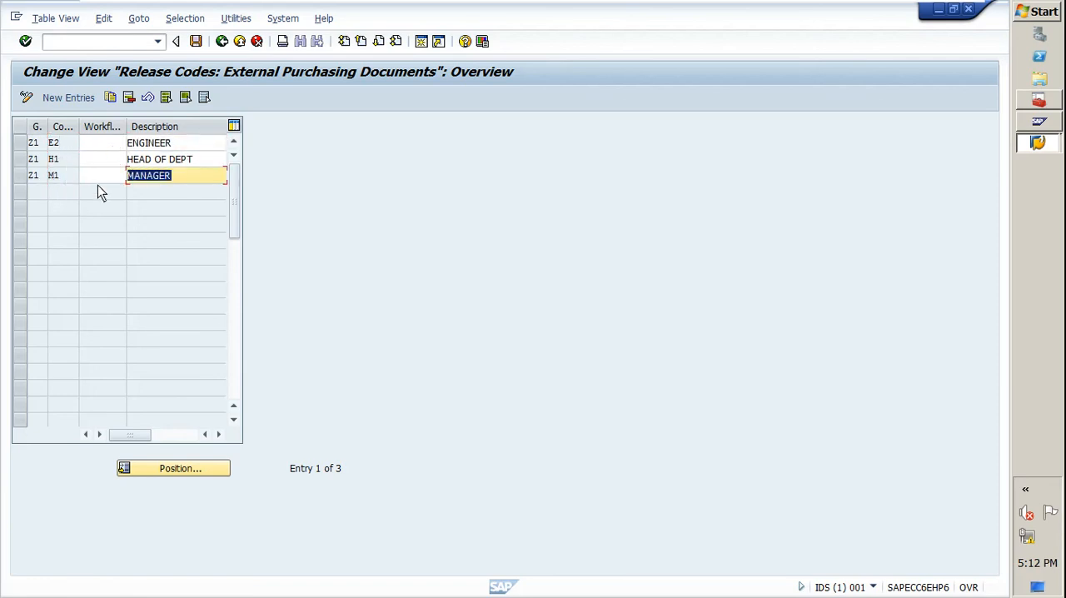
left_click(63, 162)
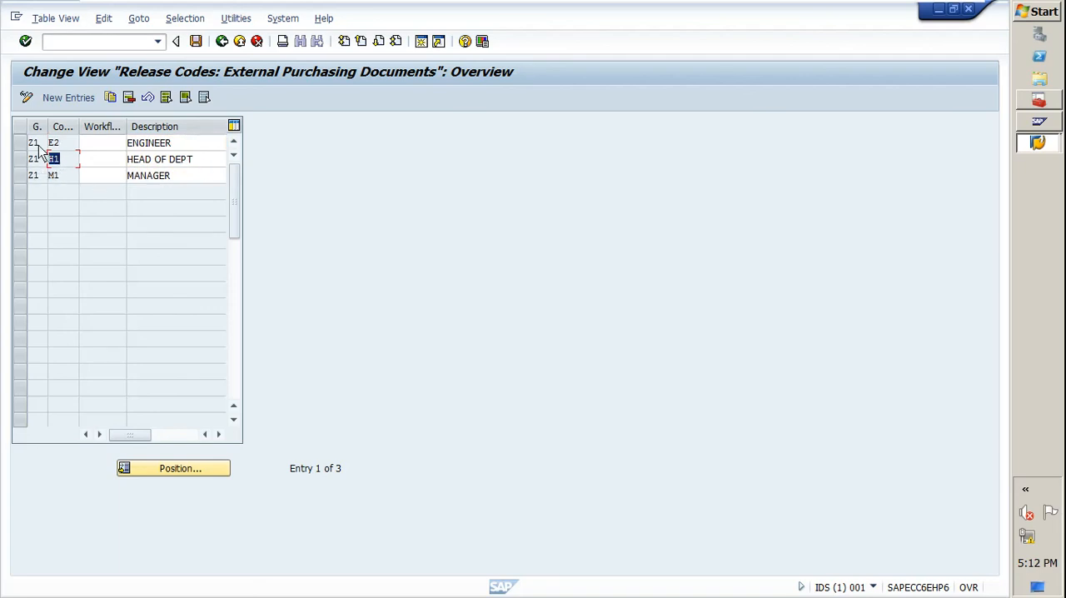
Widen the release group column, save the release codes, and return to the activity selection.
left_click_drag(47, 129, 54, 130)
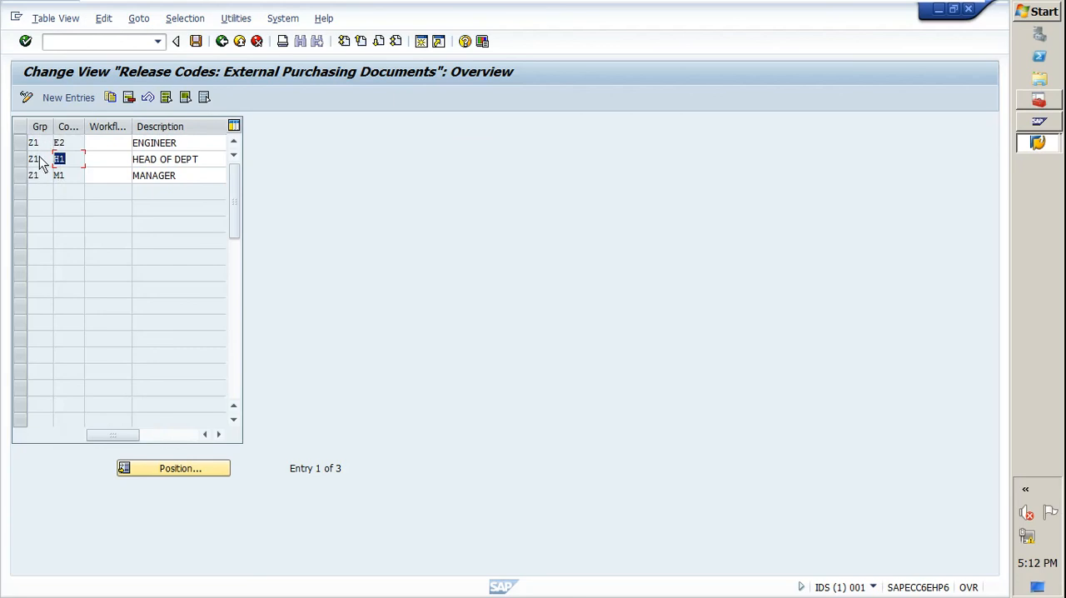
left_click(64, 143)
left_click(196, 40)
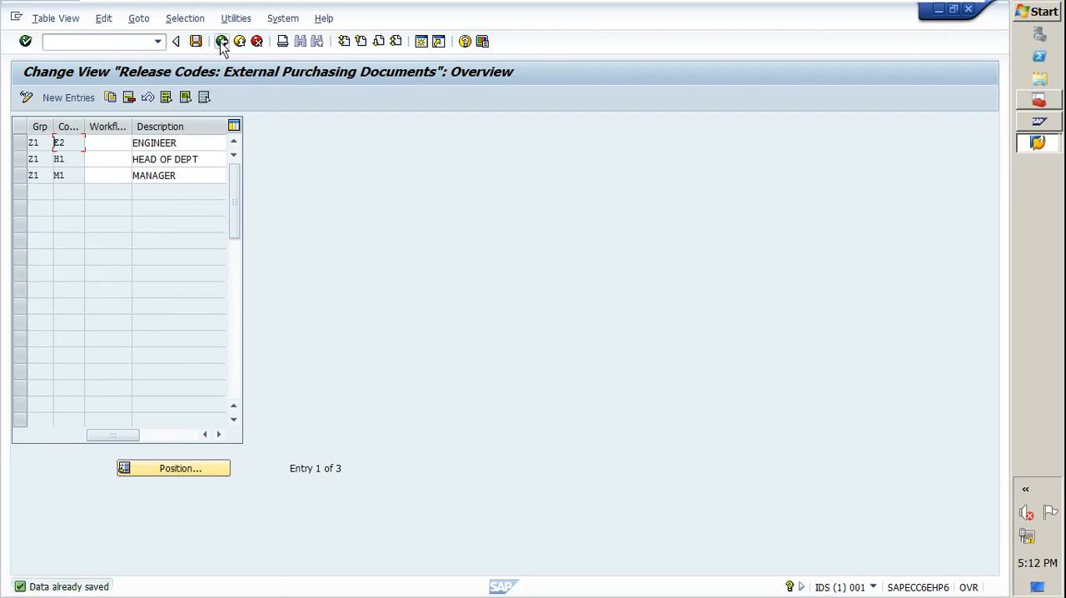
left_click(222, 41)
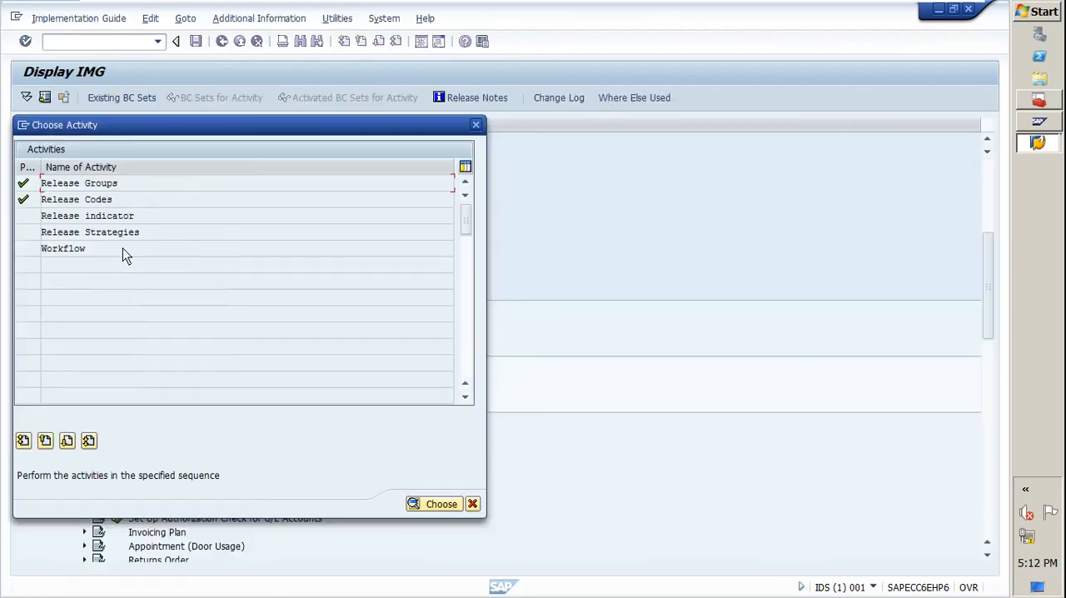
Open the Release indicator activity and mark release ID 0 as released.
double_click(72, 218)
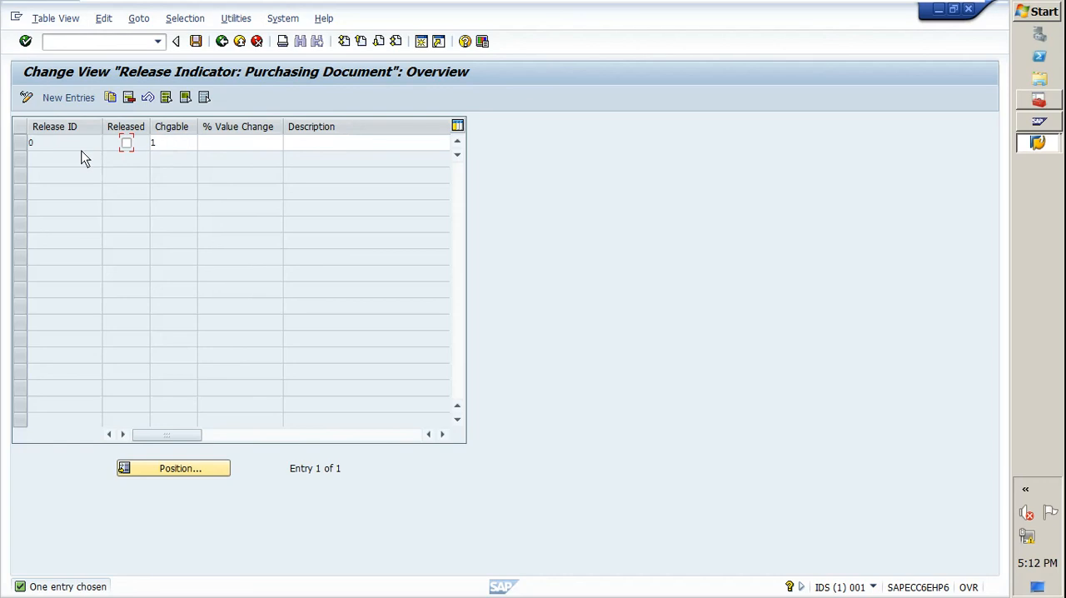
left_click(39, 149)
left_click(126, 144)
Examine the possible changeability values for release ID 0 and close the list without choosing another value.
left_click(205, 146)
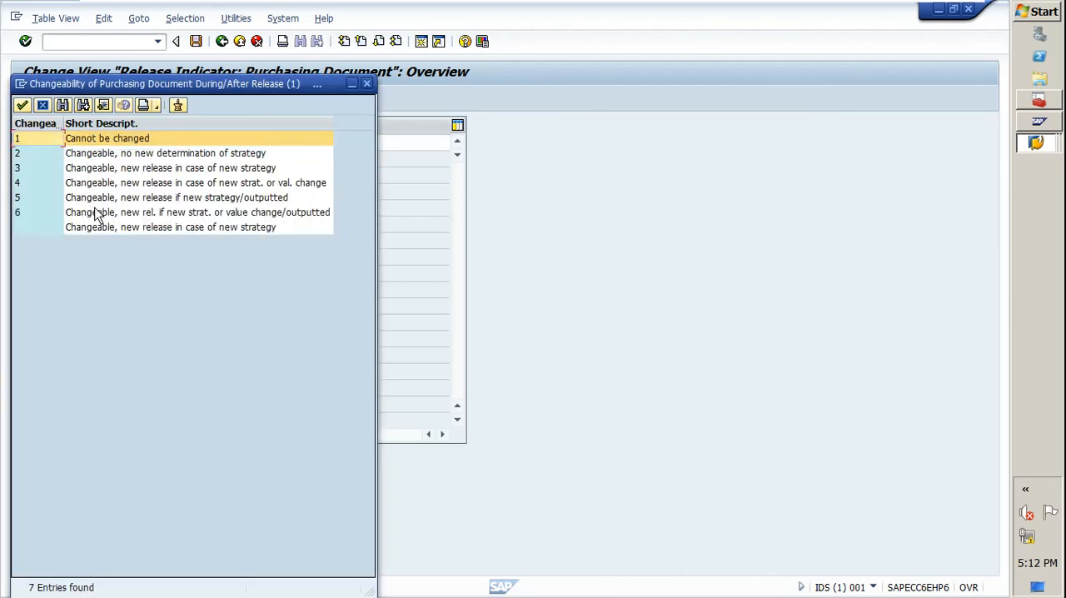
left_click_drag(154, 87, 426, 91)
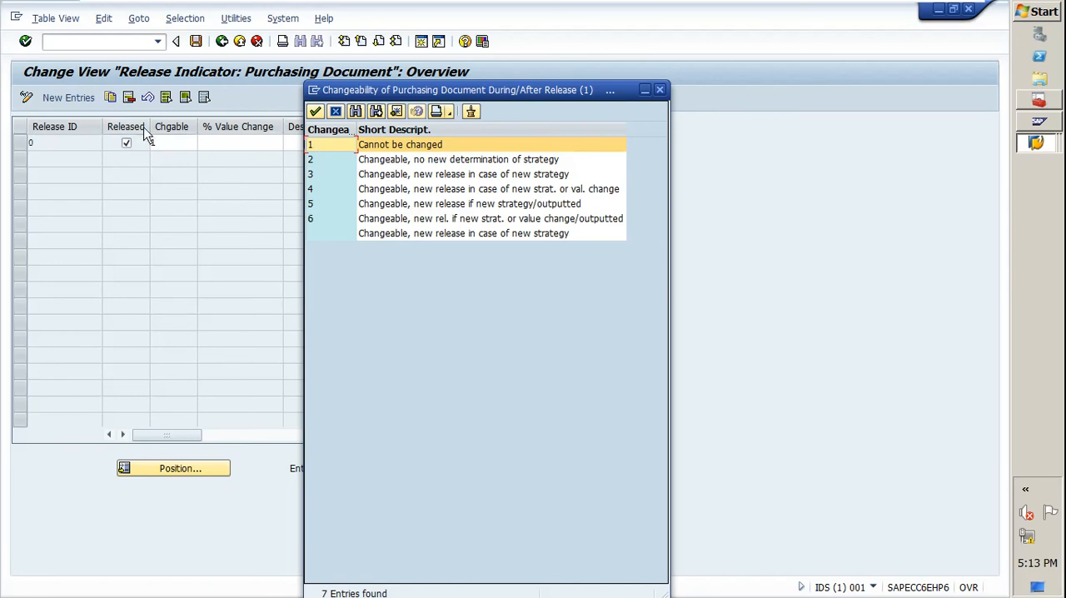
left_click(167, 147)
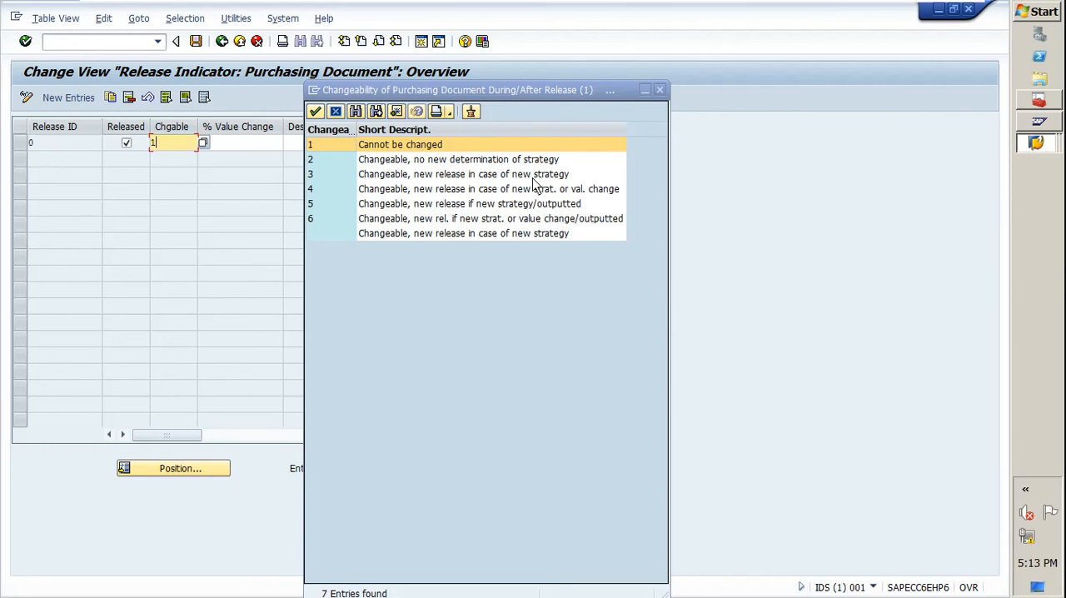
left_click(660, 89)
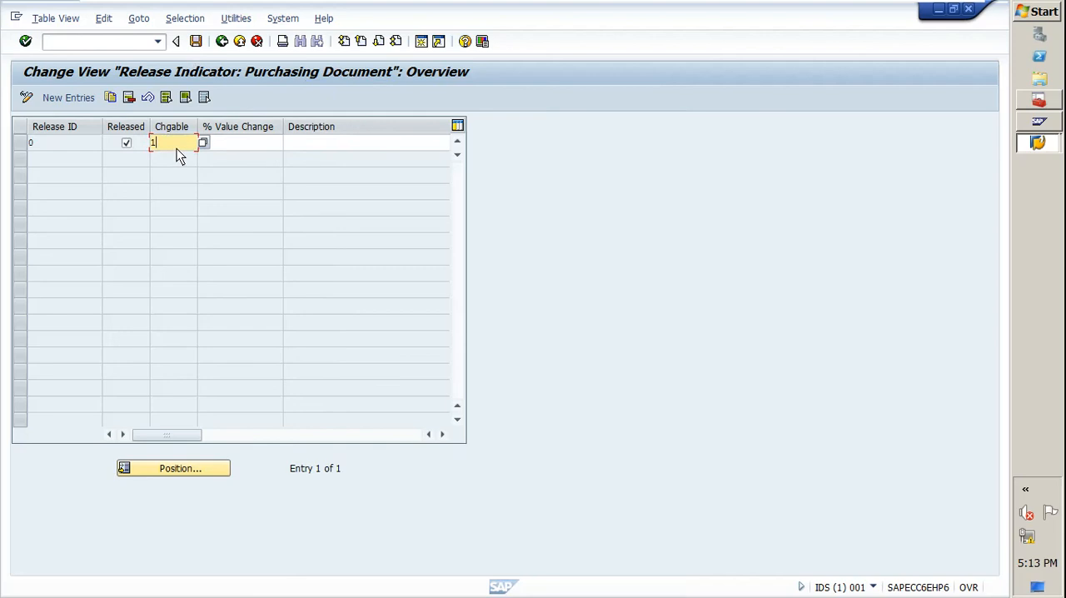
Save the release indicator with the proposed customizing request and return to the activity selection.
left_click(199, 42)
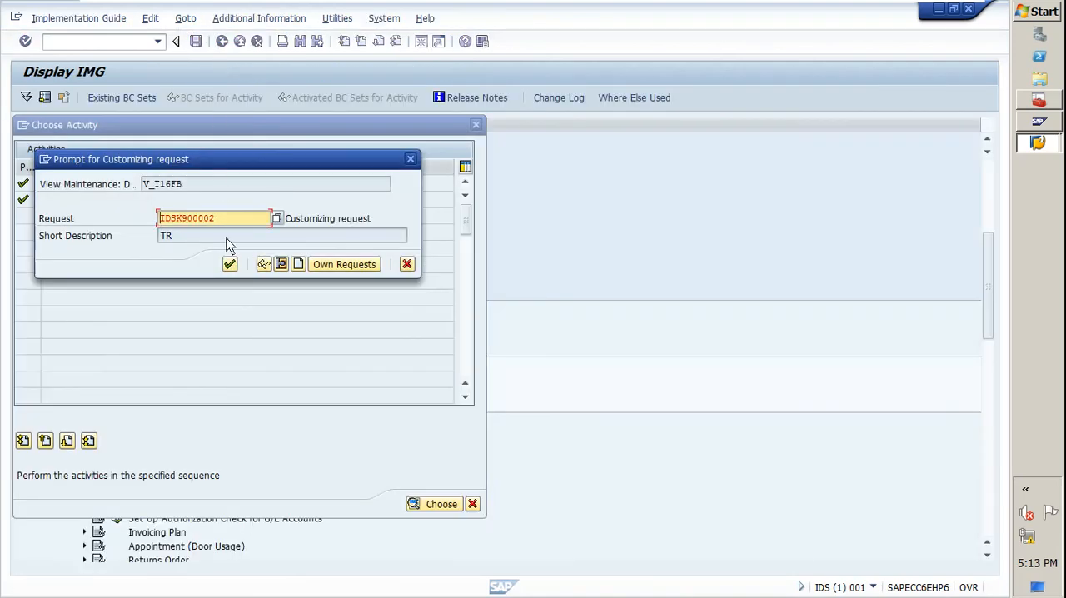
left_click(229, 264)
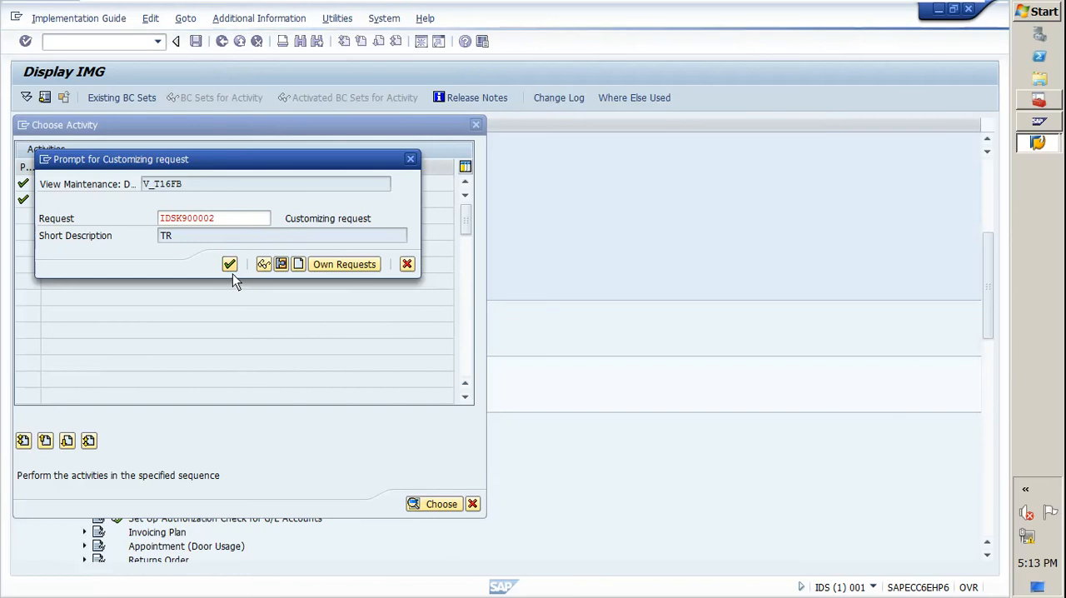
left_click(230, 265)
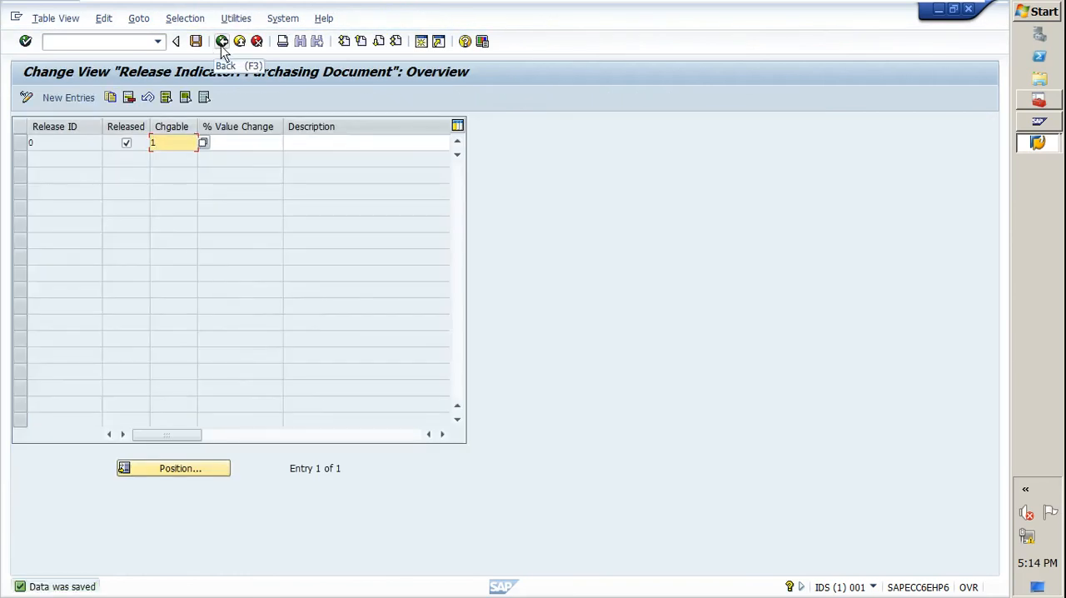
left_click(221, 44)
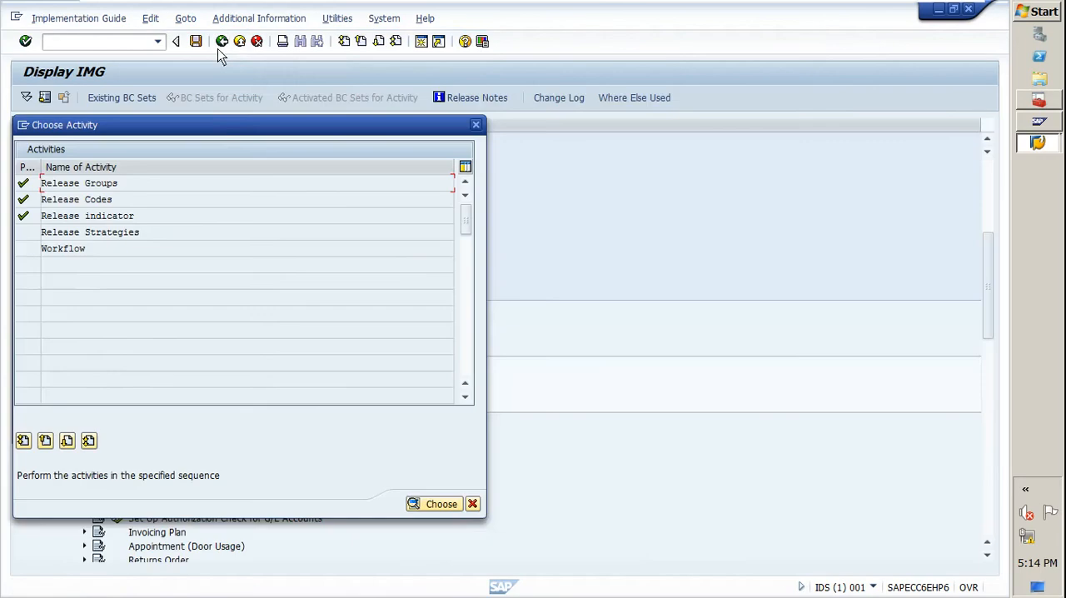
Open the Release Strategies activity and review the release group, strategy and release codes of strategy Z1.
left_click(80, 233)
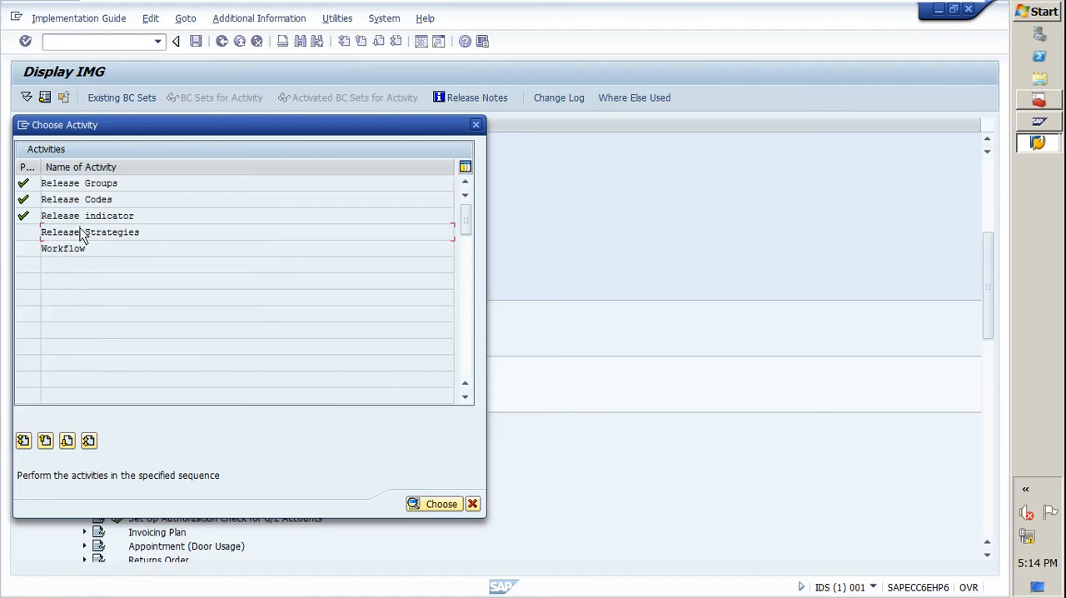
double_click(82, 235)
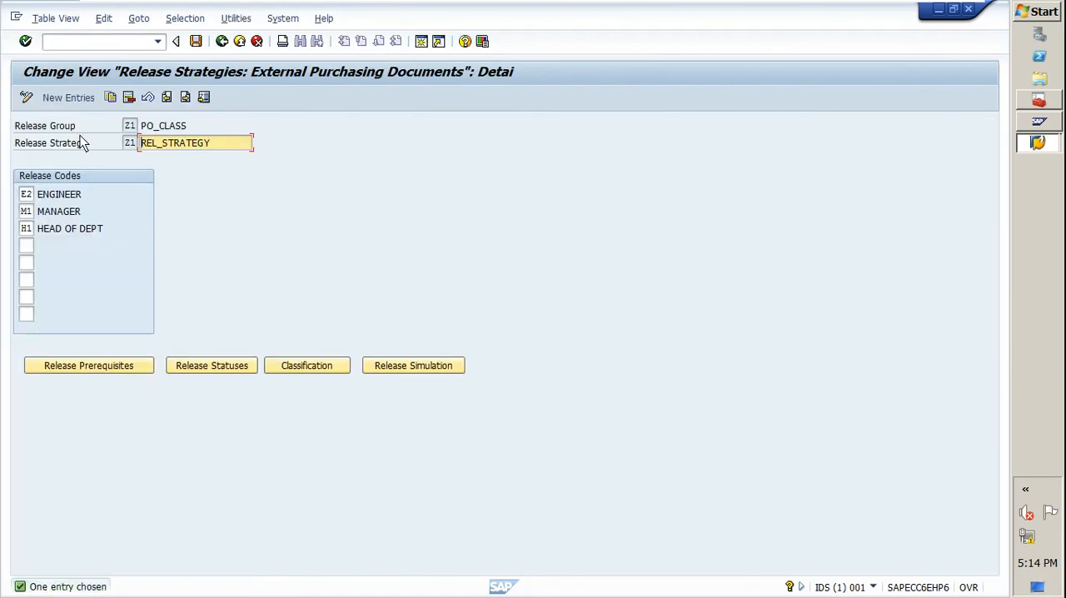
left_click(131, 126)
double_click(131, 125)
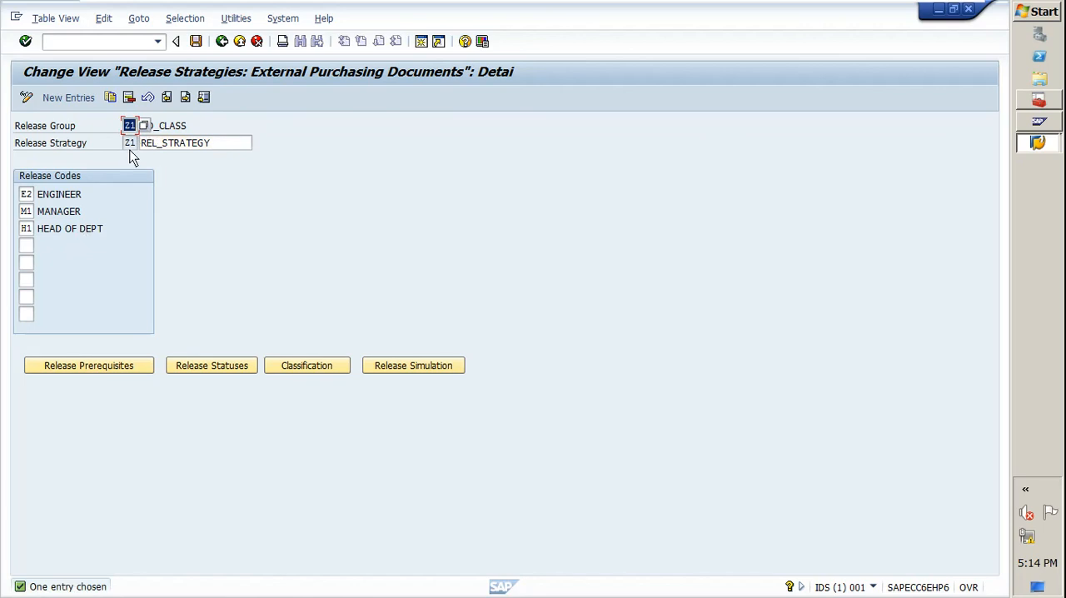
double_click(131, 143)
double_click(228, 147)
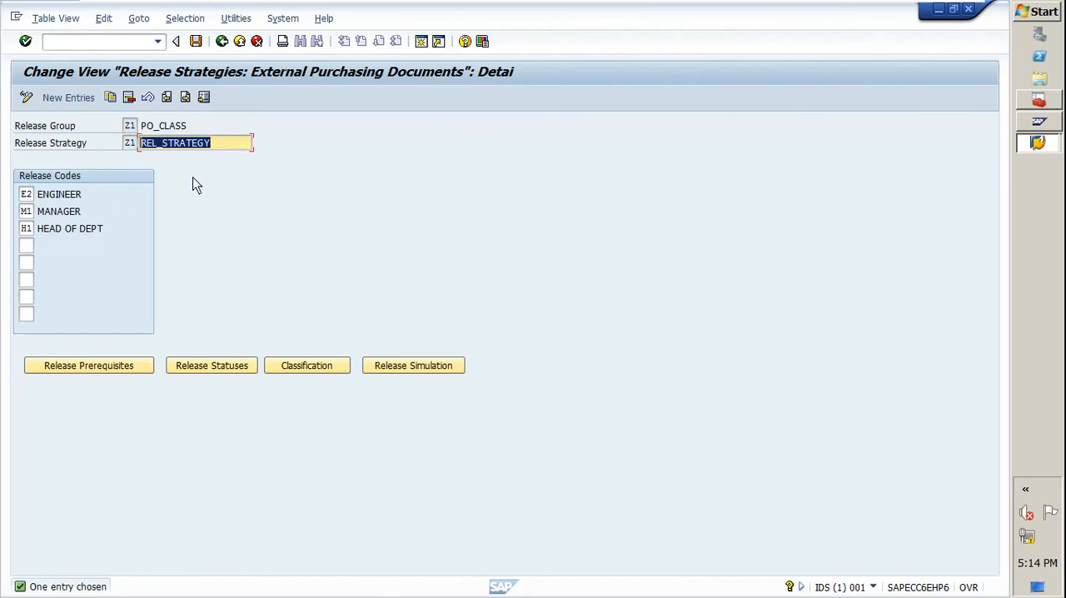
left_click(28, 196)
double_click(29, 199)
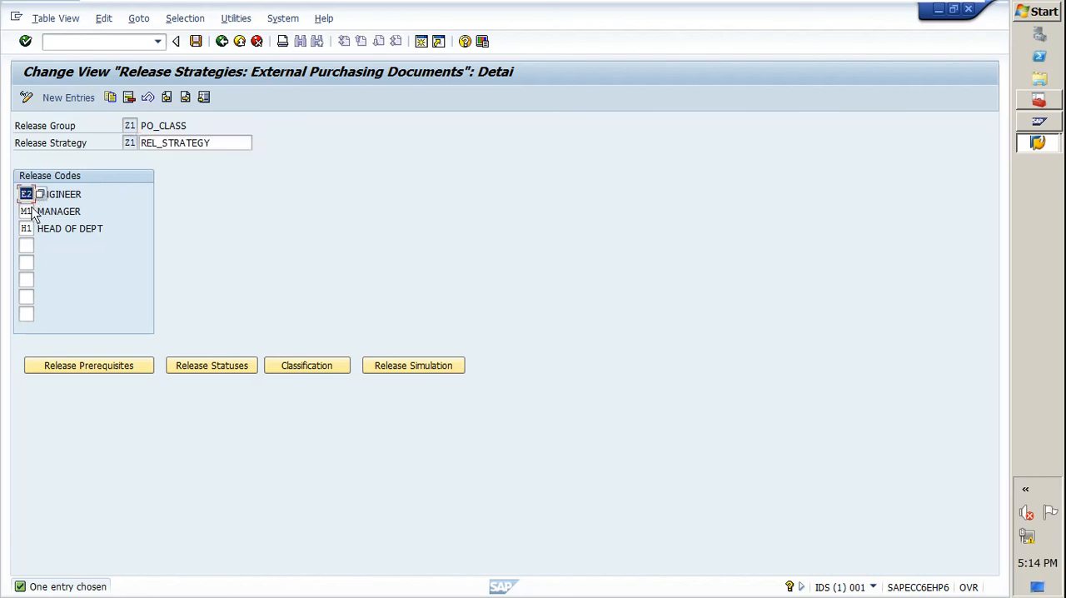
left_click(96, 196)
Review the release prerequisites of strategy Z1 and the release indicators assigned to its release statuses.
left_click(61, 370)
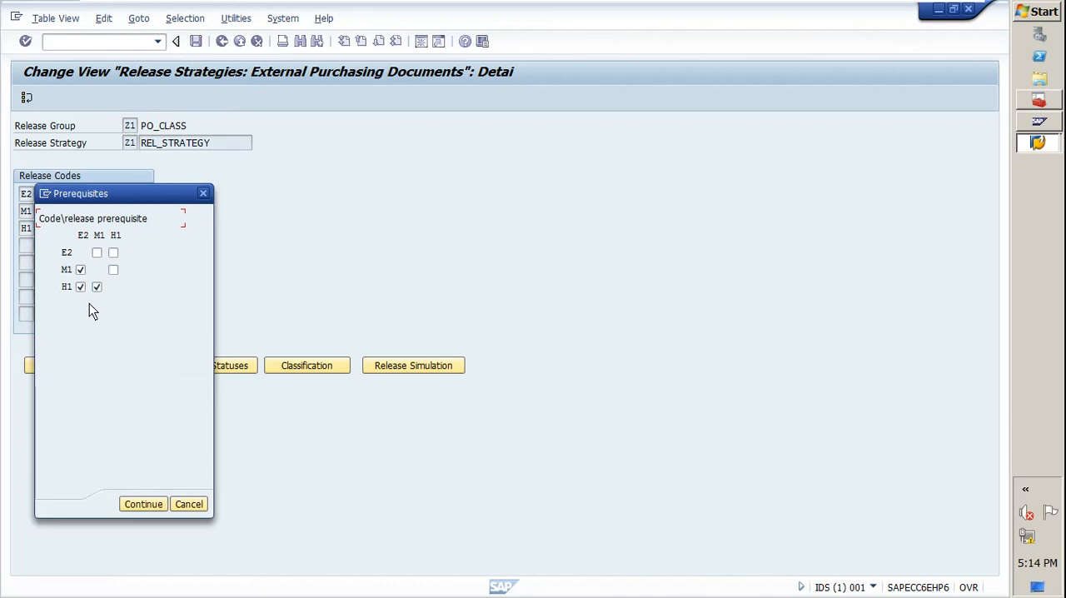
left_click(144, 503)
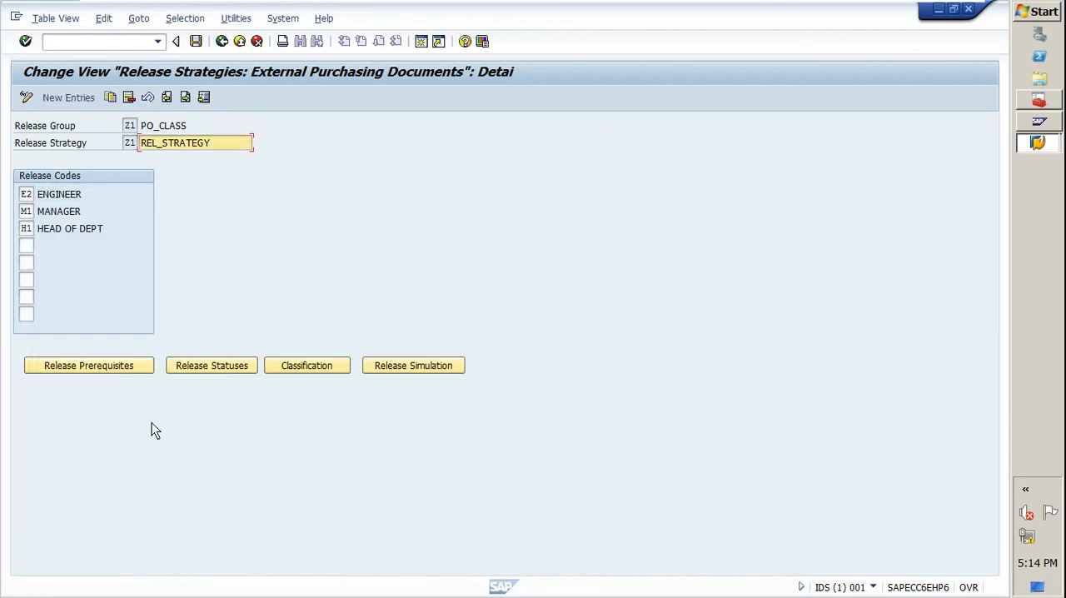
left_click(212, 370)
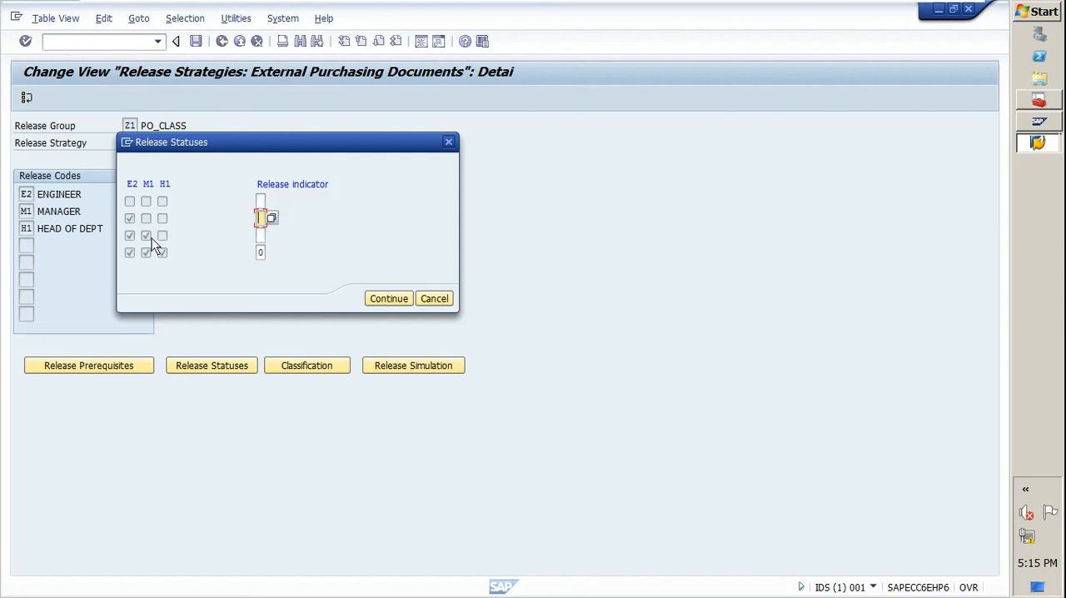
left_click(260, 238)
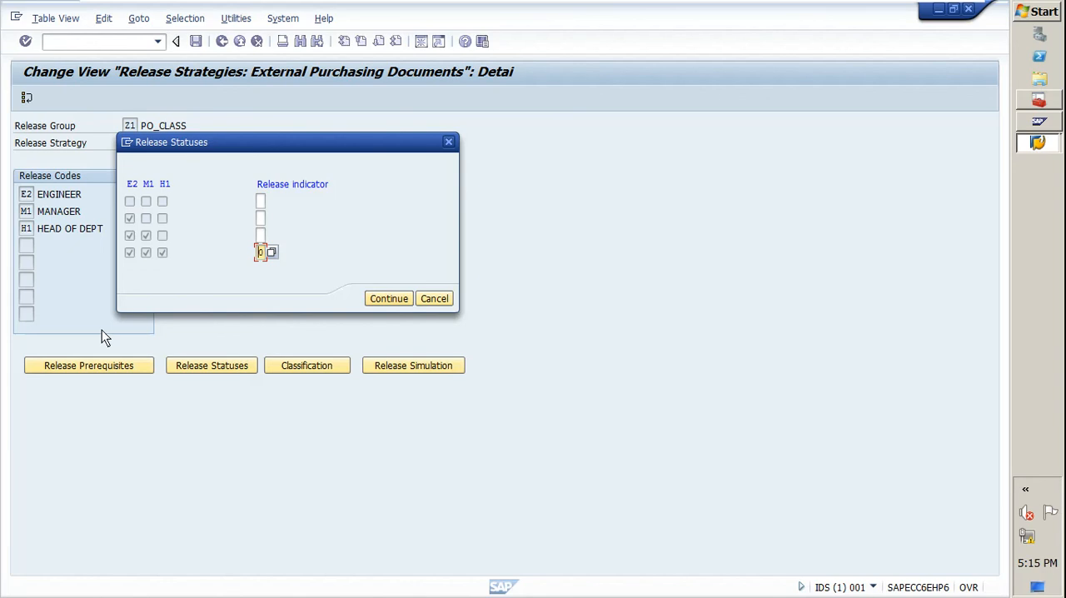
left_click(381, 303)
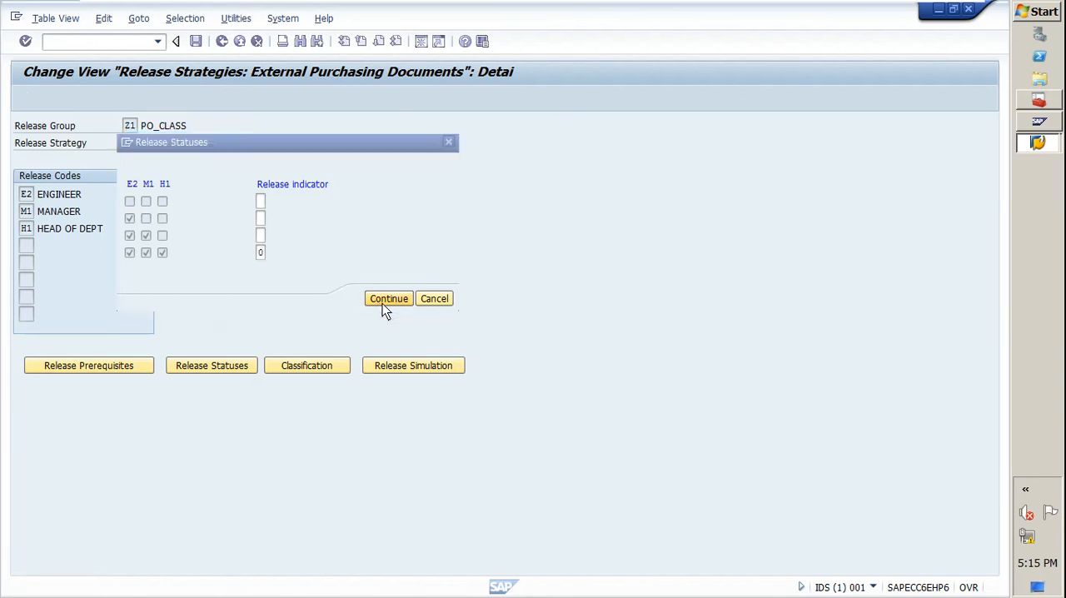
Examine the Plant and Total net order value characteristics in the strategy's classification and return to the strategy details.
left_click(315, 368)
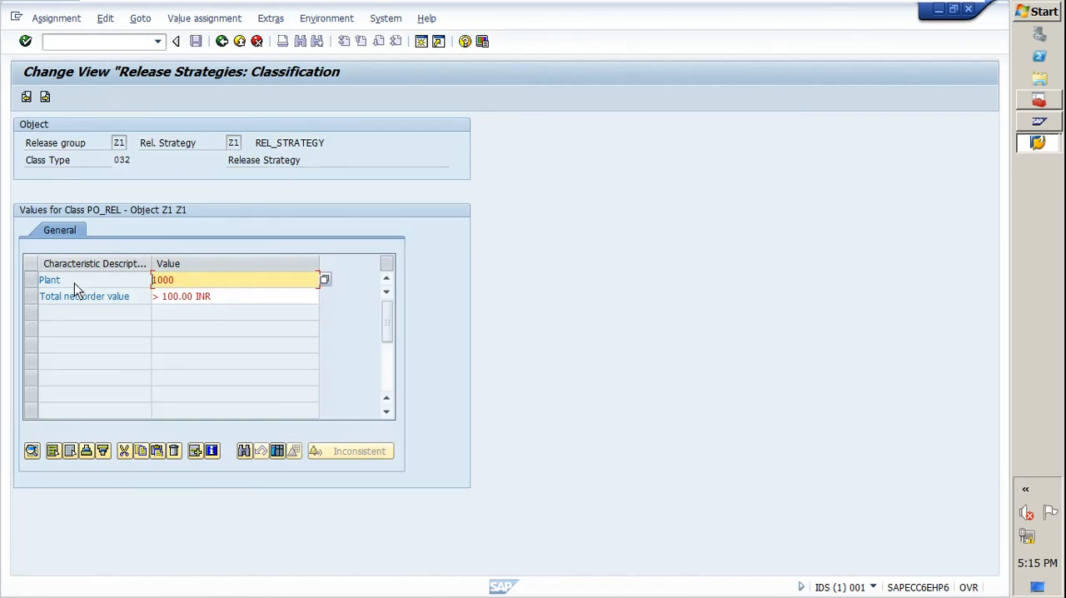
left_click_drag(73, 285, 35, 287)
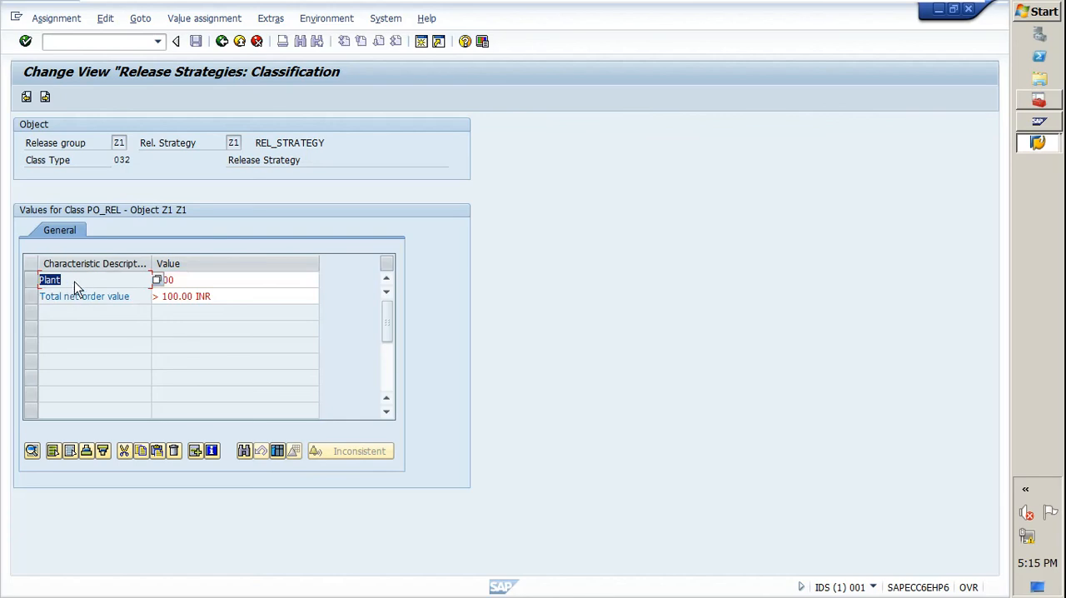
left_click(136, 299)
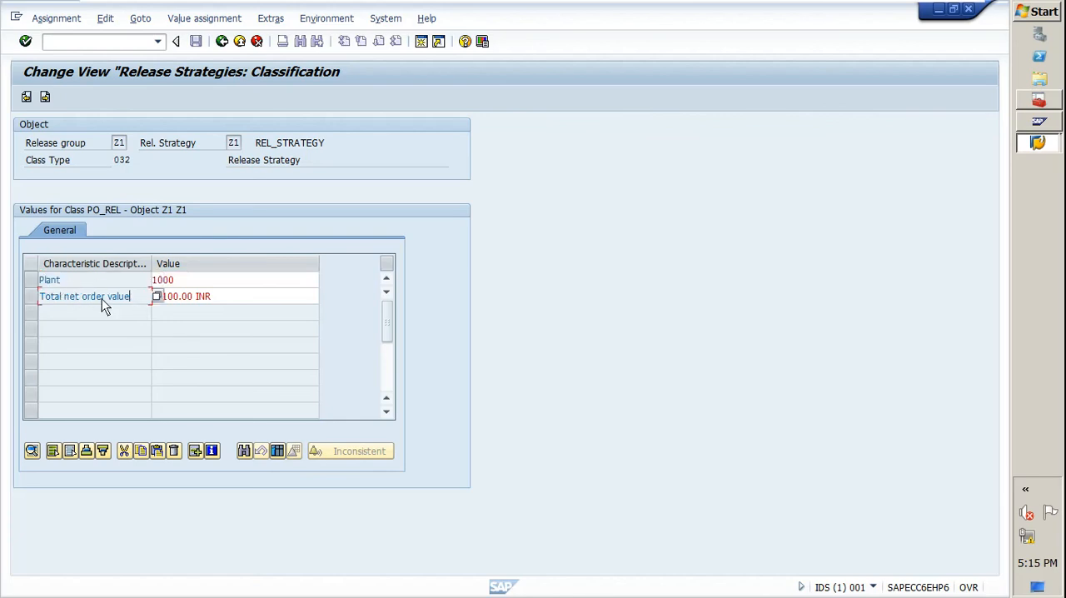
left_click(198, 280)
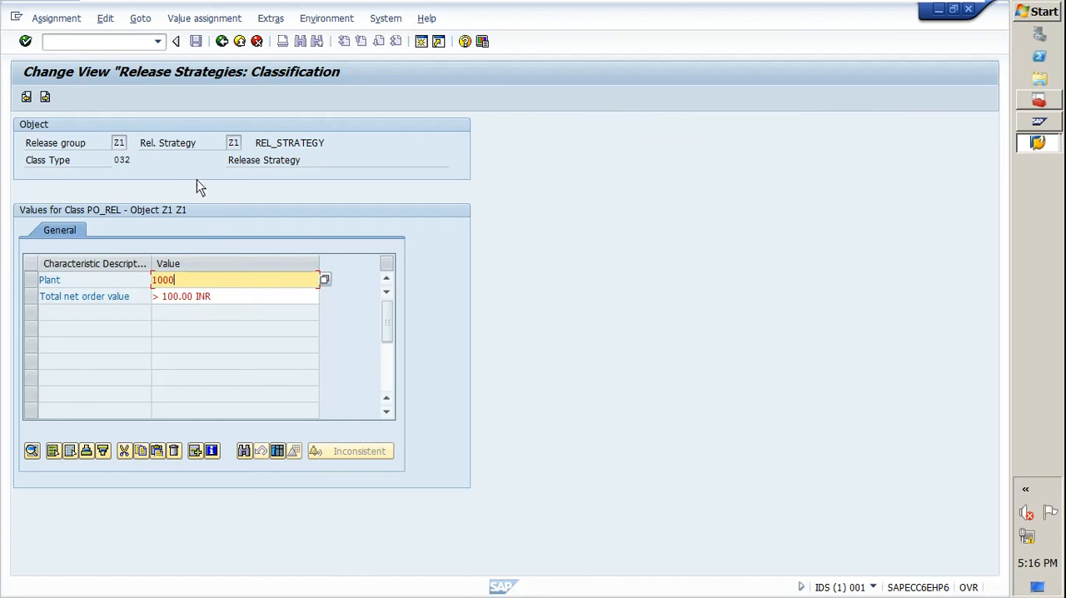
left_click(222, 41)
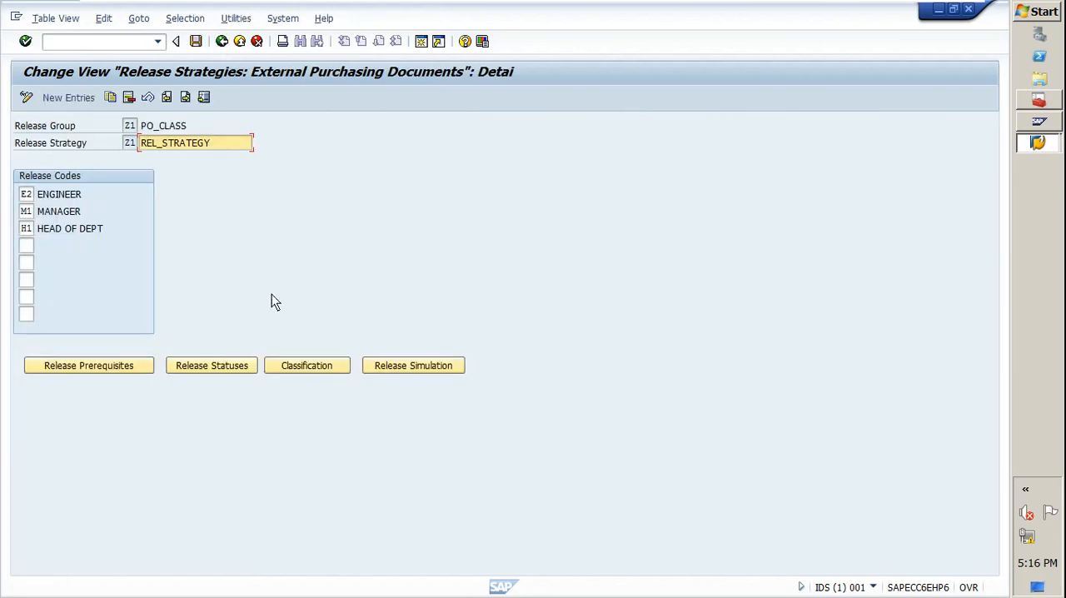
Simulate the release of strategy Z1 with codes E2, M1 and H1 in sequence, and close the simulation.
left_click(414, 369)
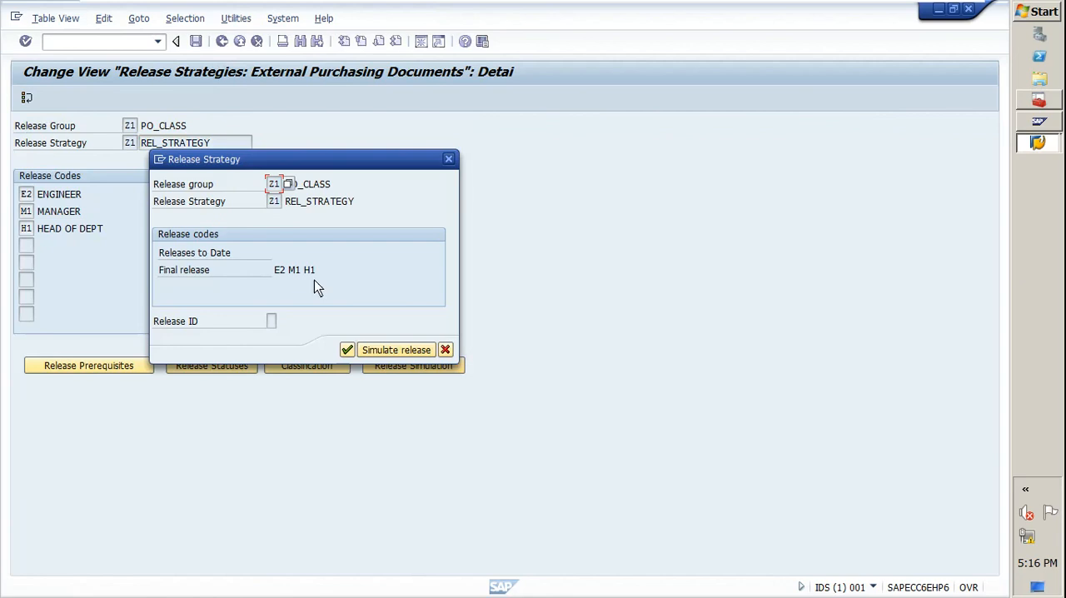
left_click(375, 352)
left_click(117, 237)
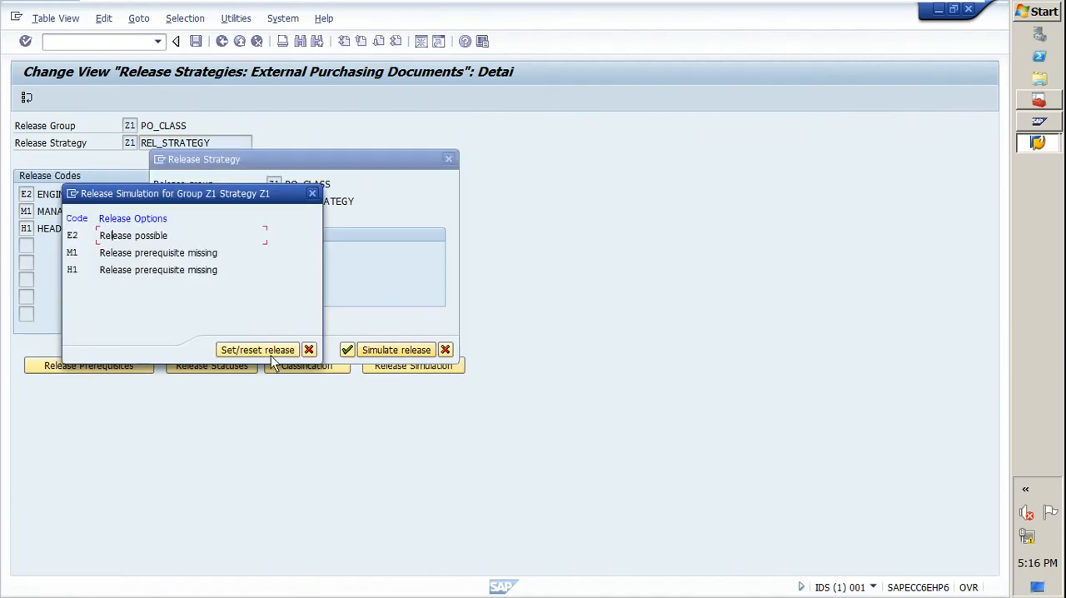
left_click(245, 350)
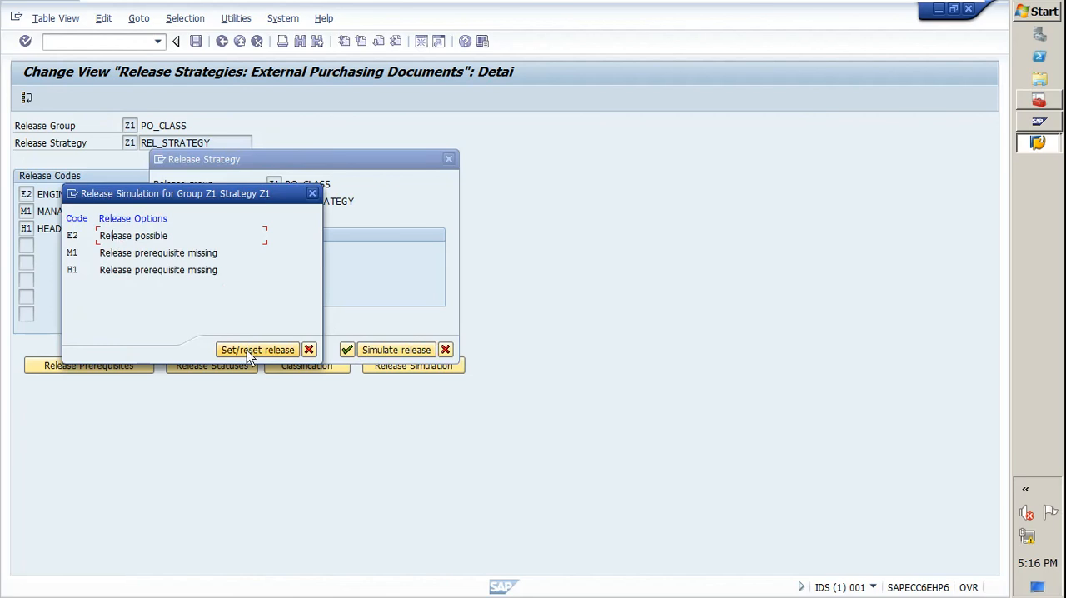
left_click(114, 253)
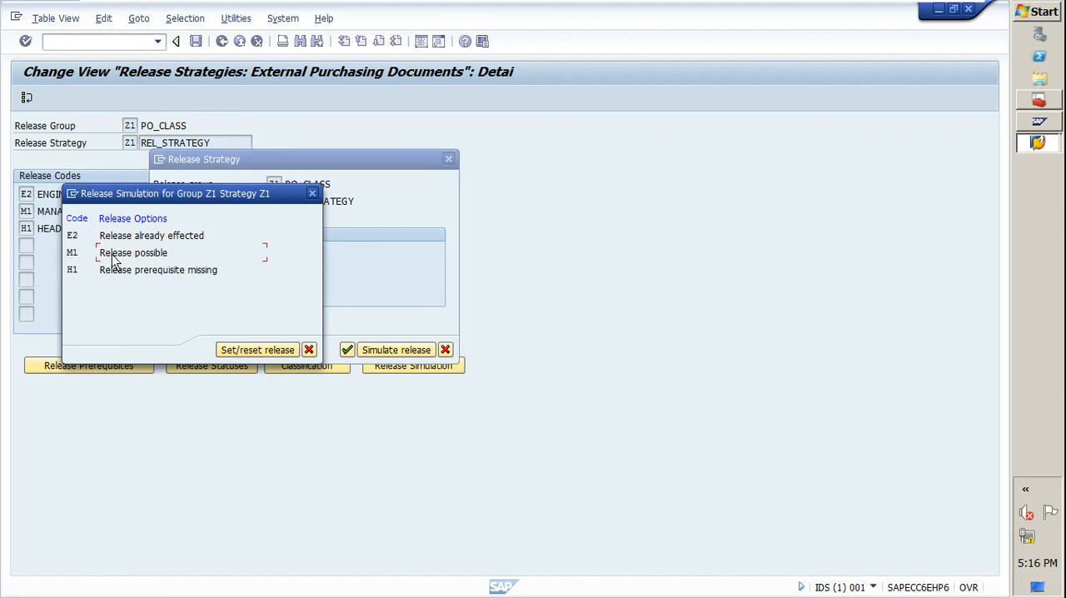
left_click(242, 353)
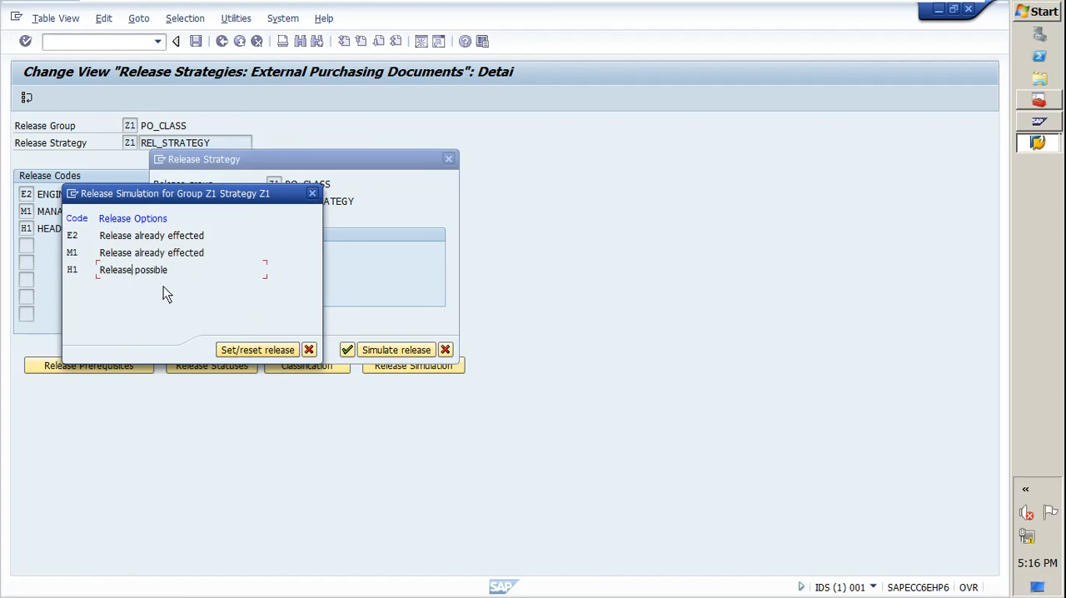
left_click(248, 350)
left_click(308, 350)
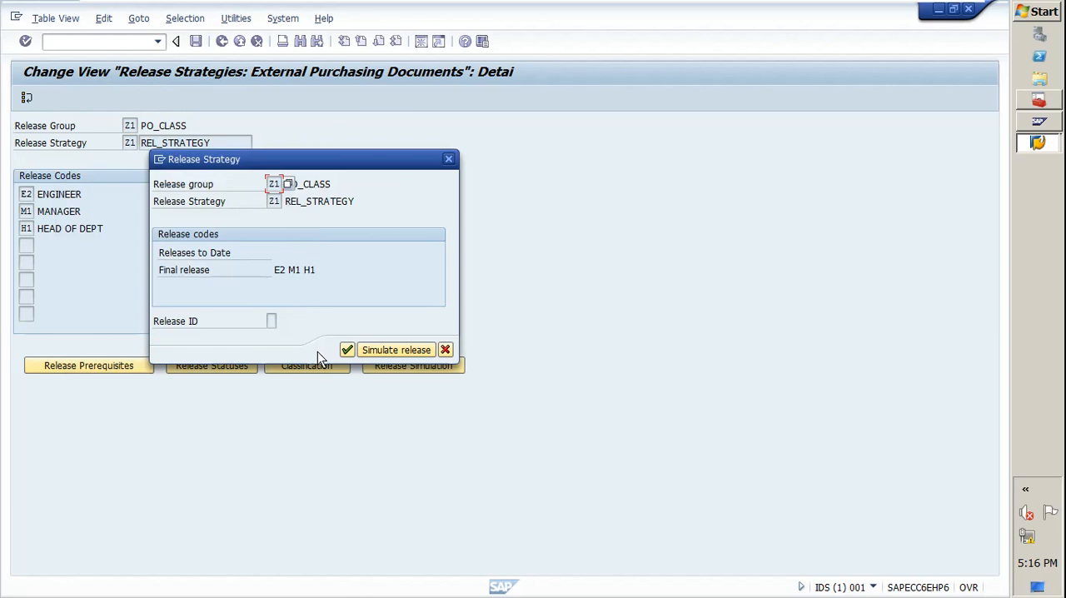
left_click(448, 158)
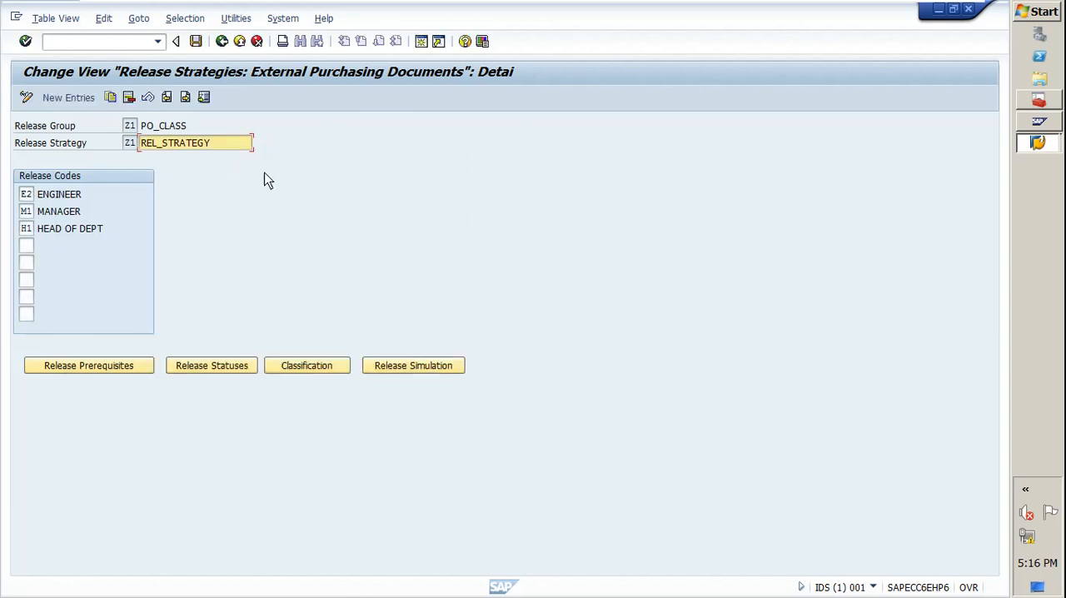
Start a new purchase order with transaction ME21N and enter SHOPPER as the vendor.
left_click(106, 46)
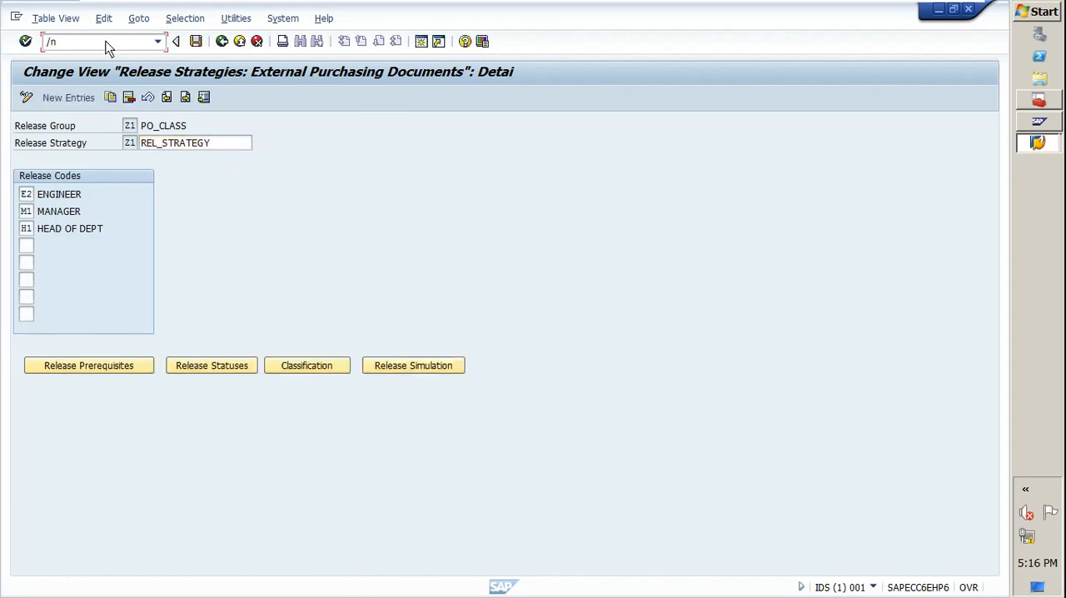
type("/nme21n")
key("Return")
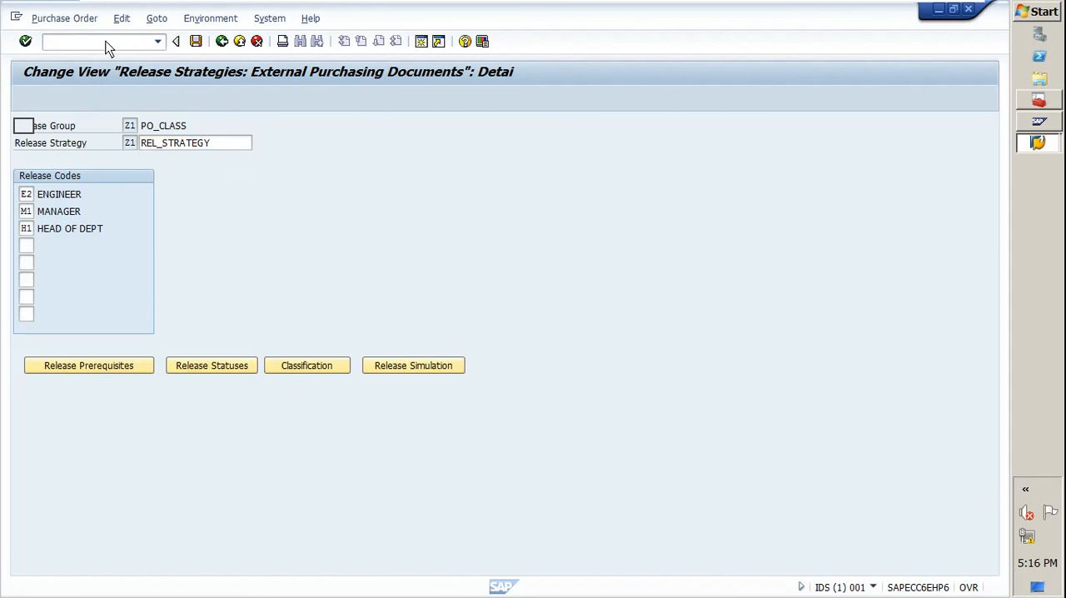
left_click(318, 130)
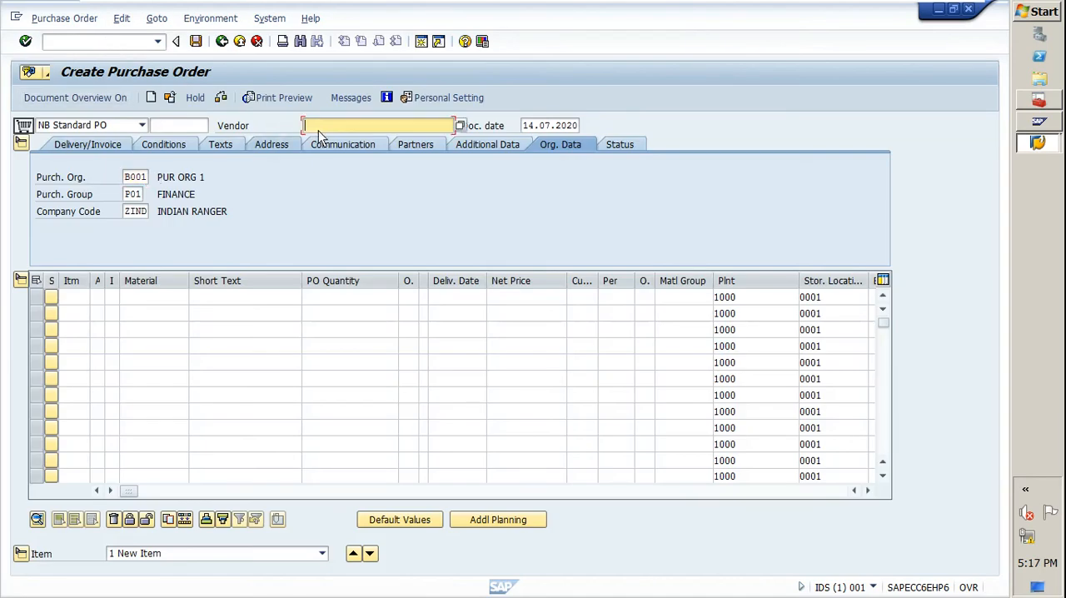
left_click(339, 146)
key("Return")
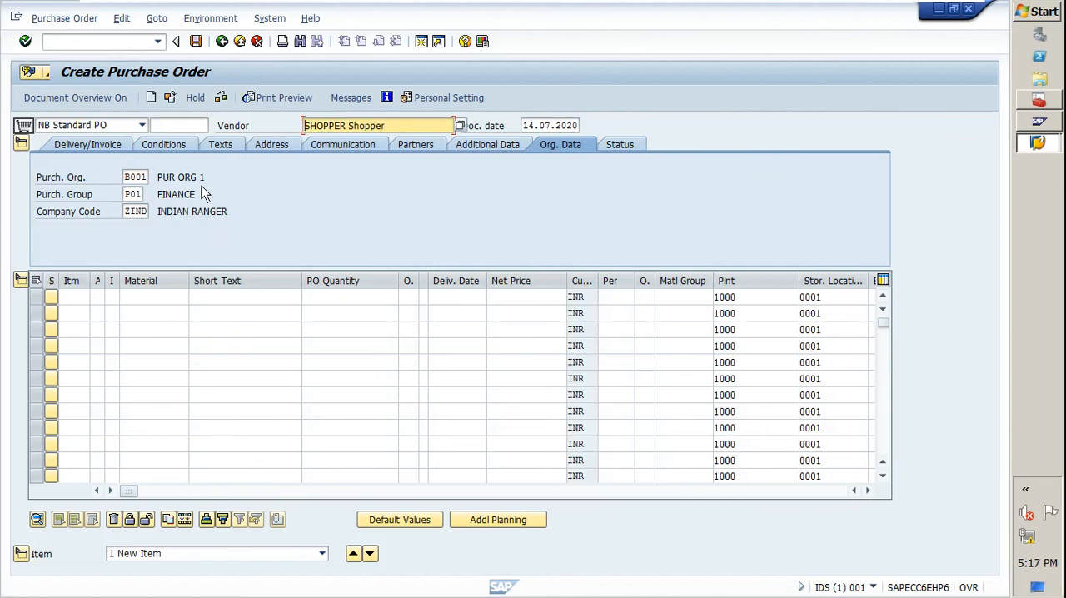
Add material 1 as the first item of the purchase order with a quantity of 1.
left_click(160, 298)
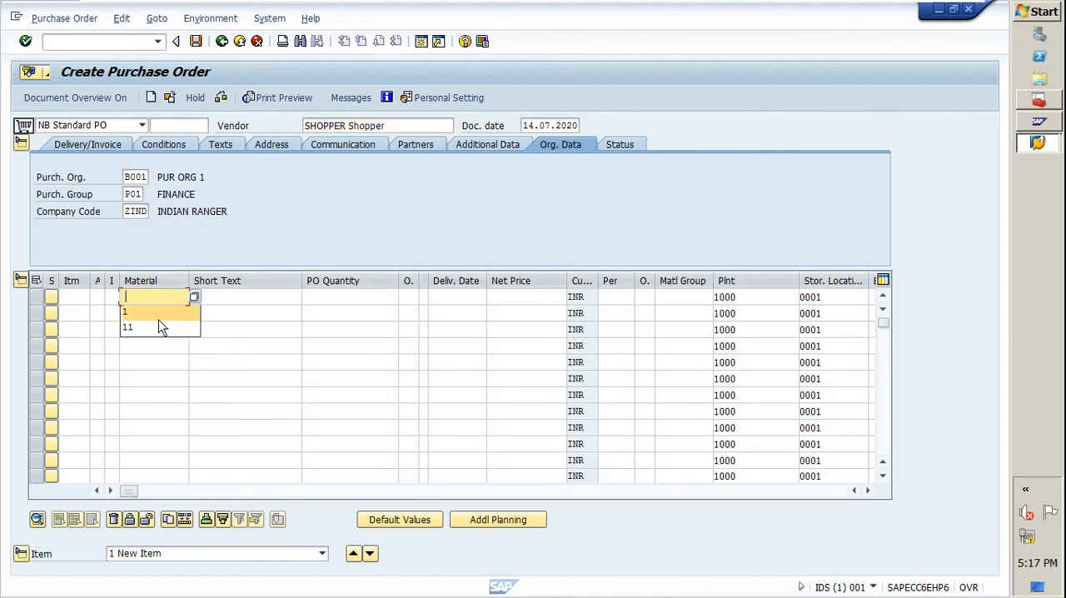
left_click(158, 311)
key("Return")
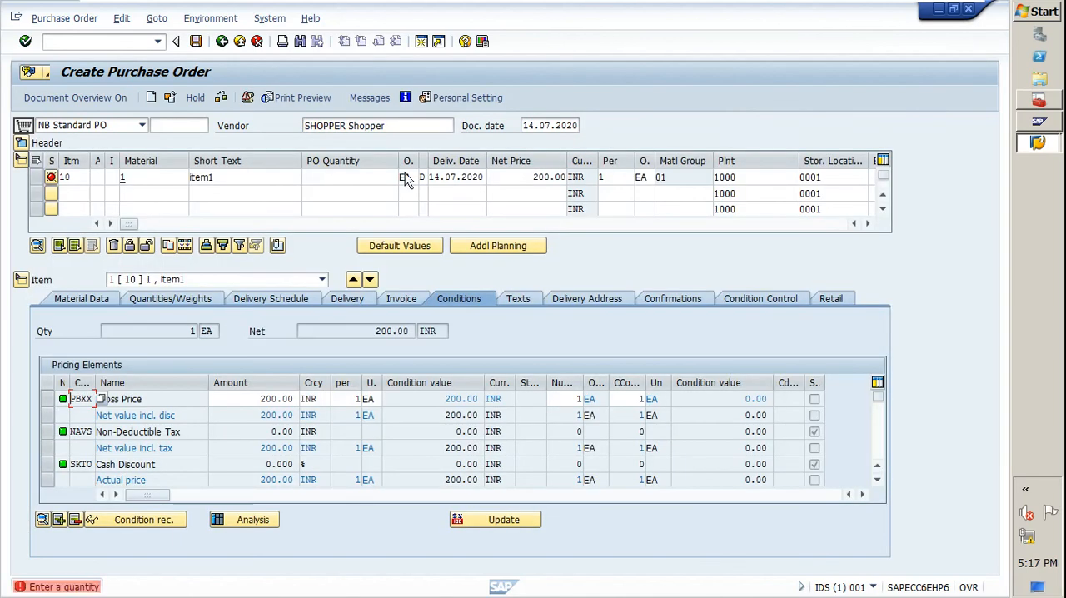
left_click(344, 184)
type("1")
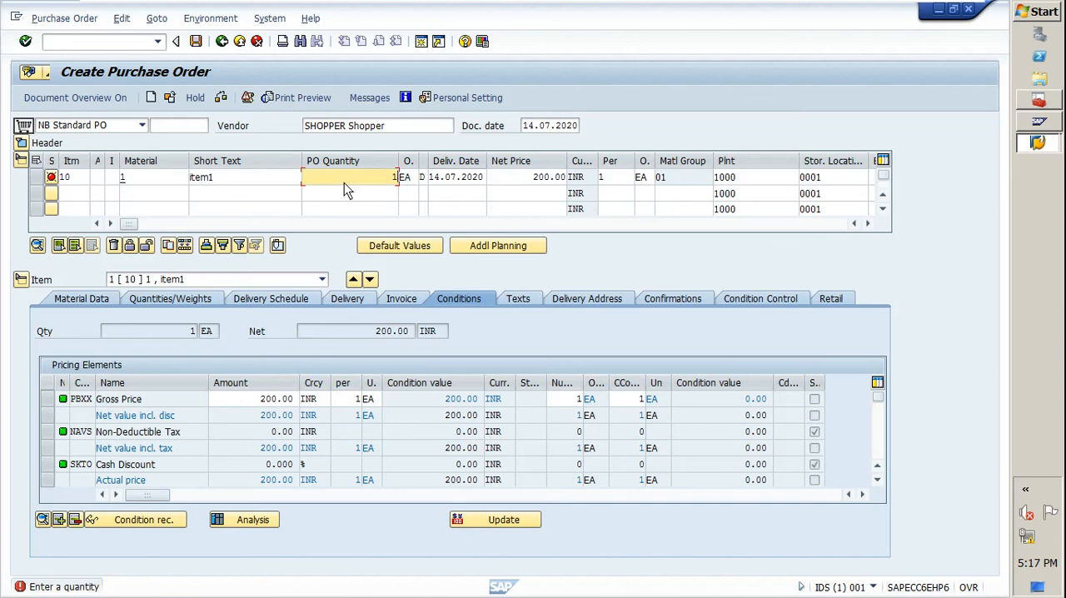
Set the net price of item 10 to 90 INR.
left_click_drag(523, 178, 592, 176)
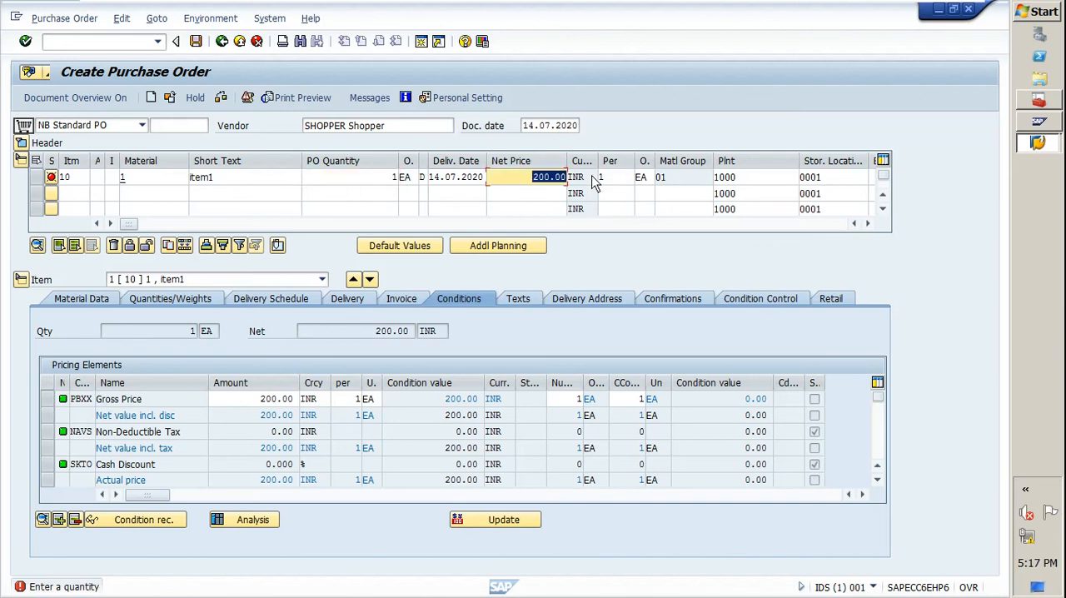
type("90")
key("Return")
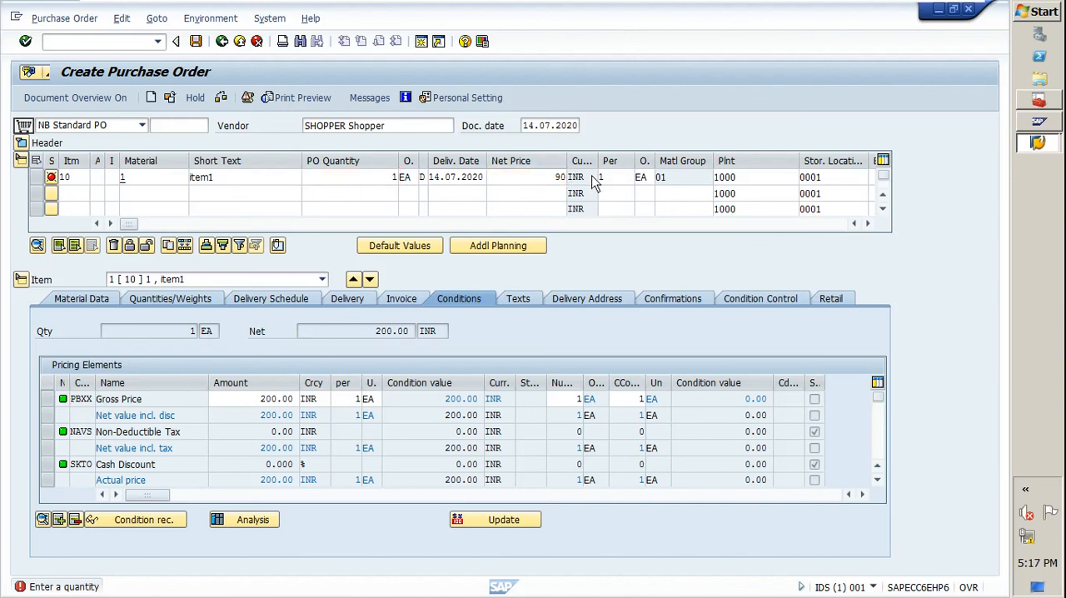
left_click_drag(531, 181, 567, 182)
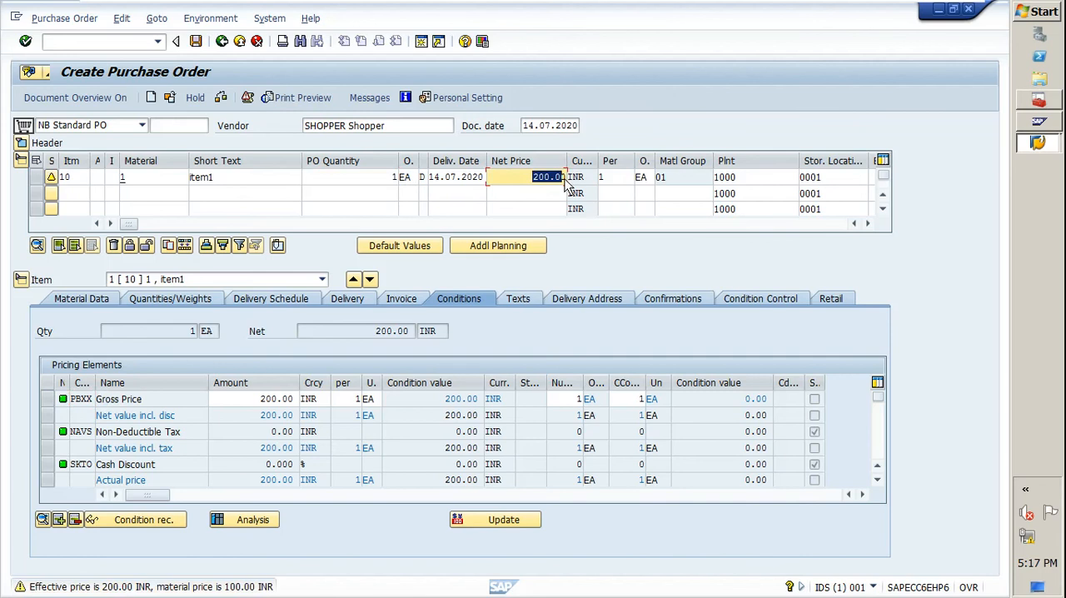
type("90")
key("Return")
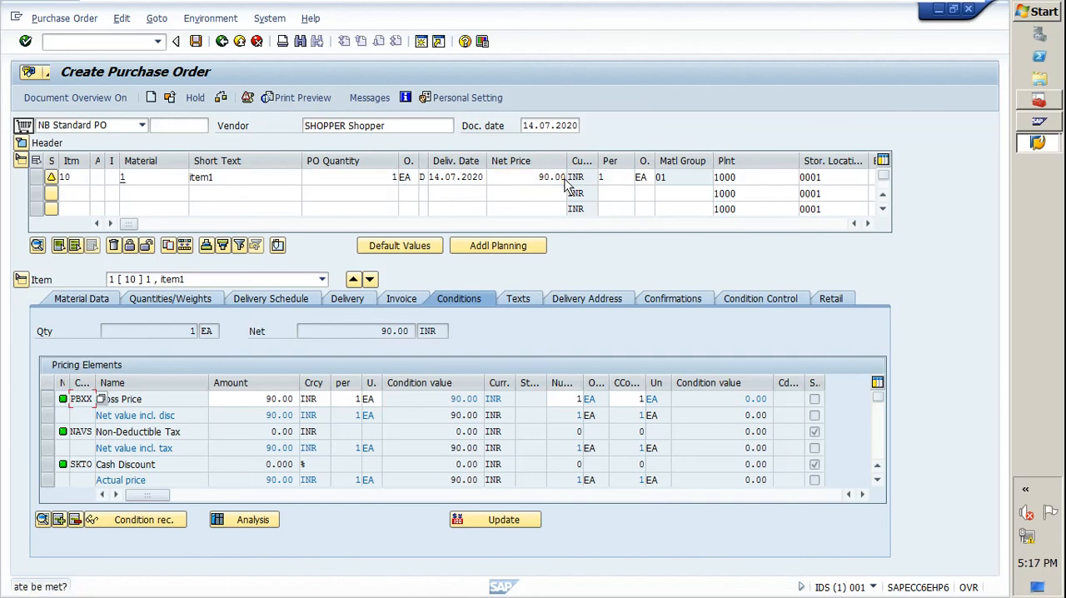
Check the purchase order, close the message list, and save the order.
left_click(221, 99)
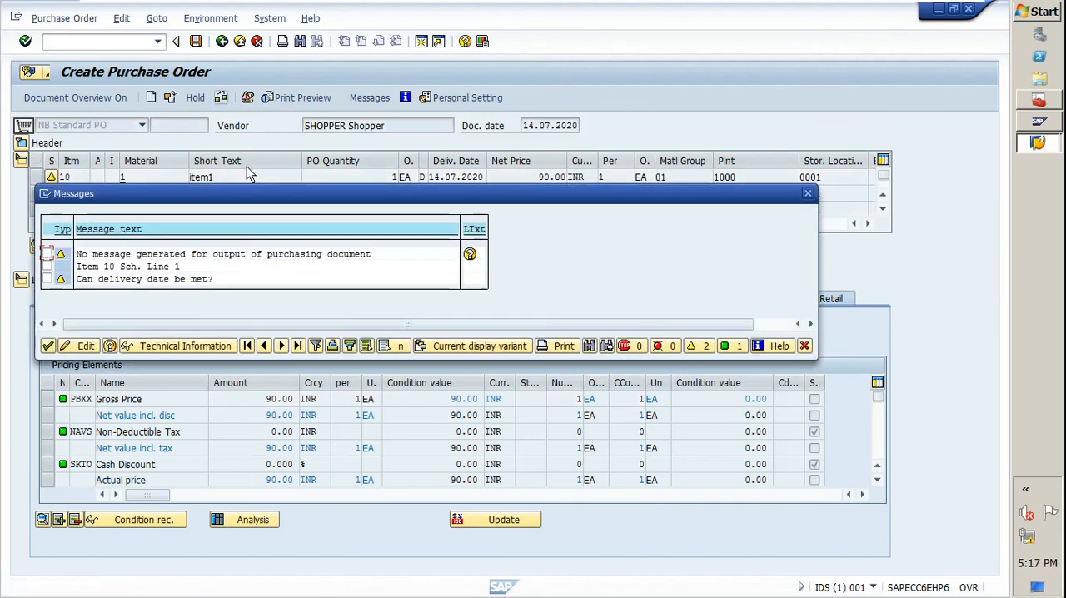
left_click(47, 343)
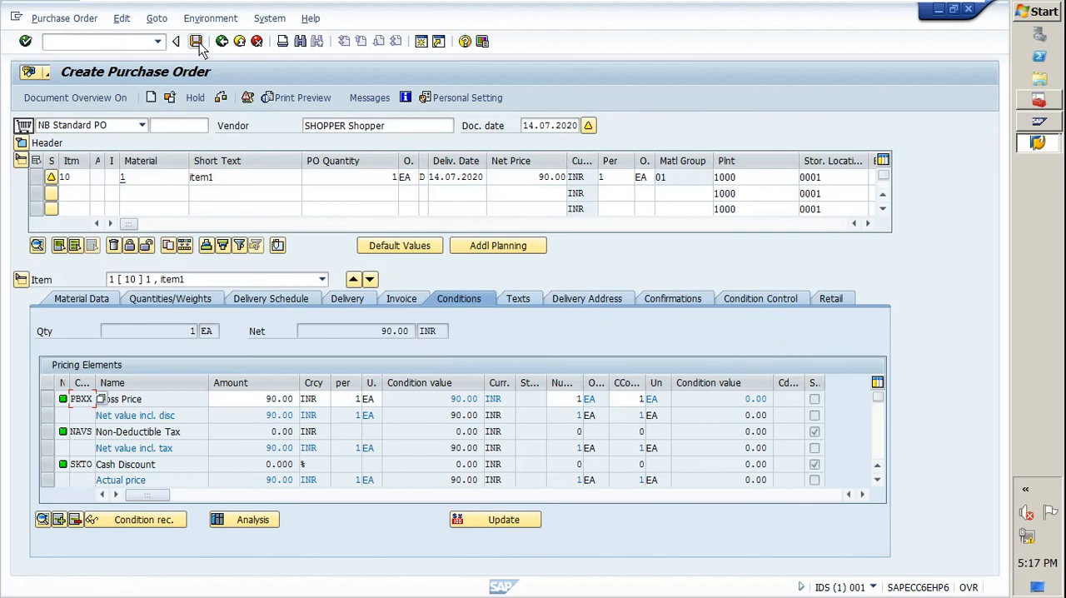
left_click(196, 41)
left_click(203, 304)
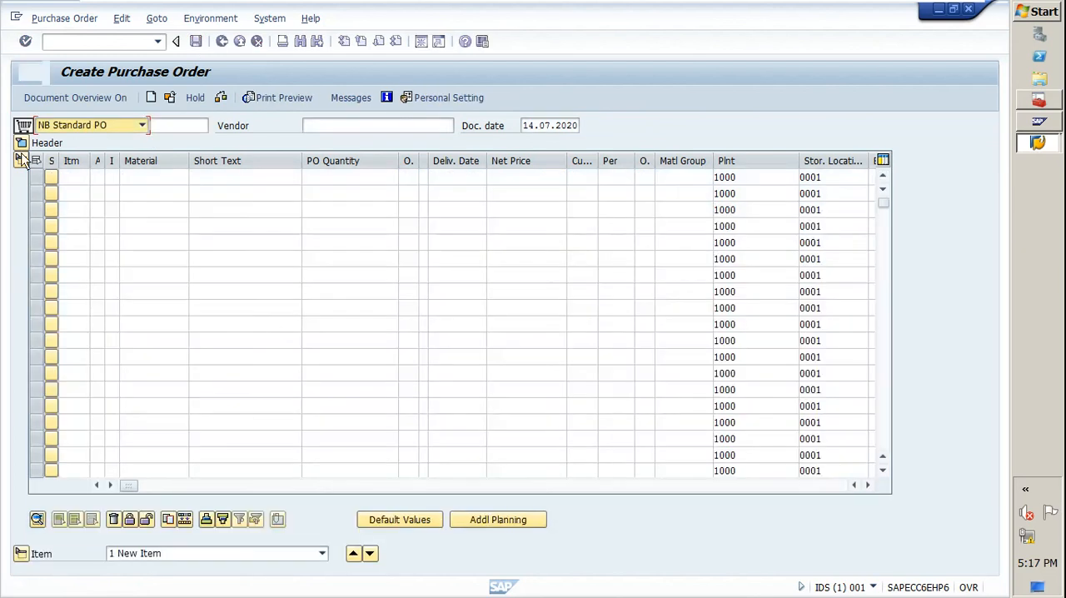
Open the save message's details, copy the new purchase order's number, and close the message window.
double_click(236, 588)
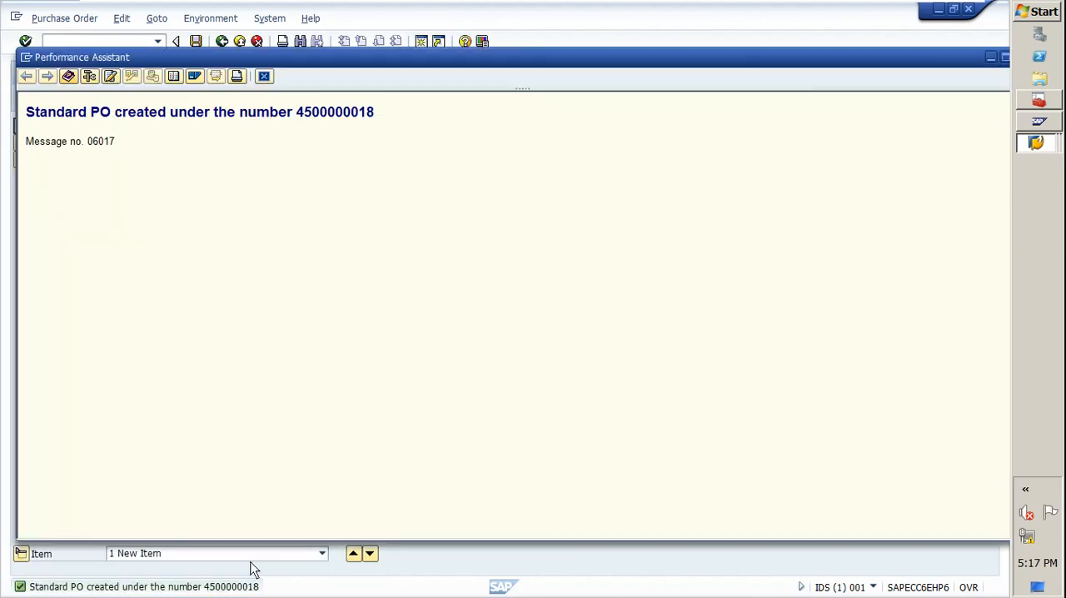
double_click(337, 116)
key("ctrl+c")
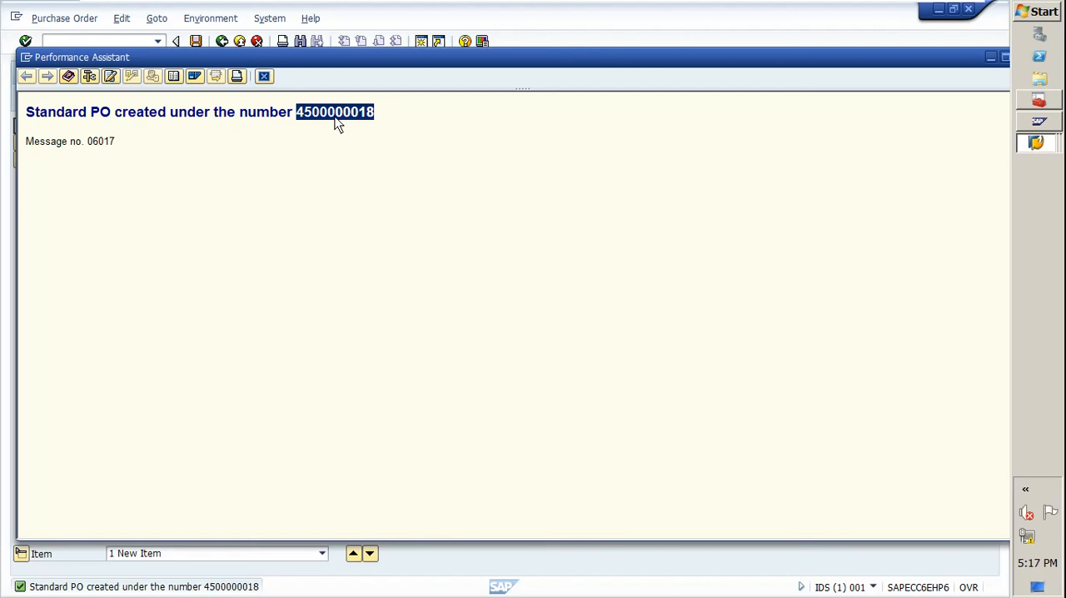
left_click(264, 77)
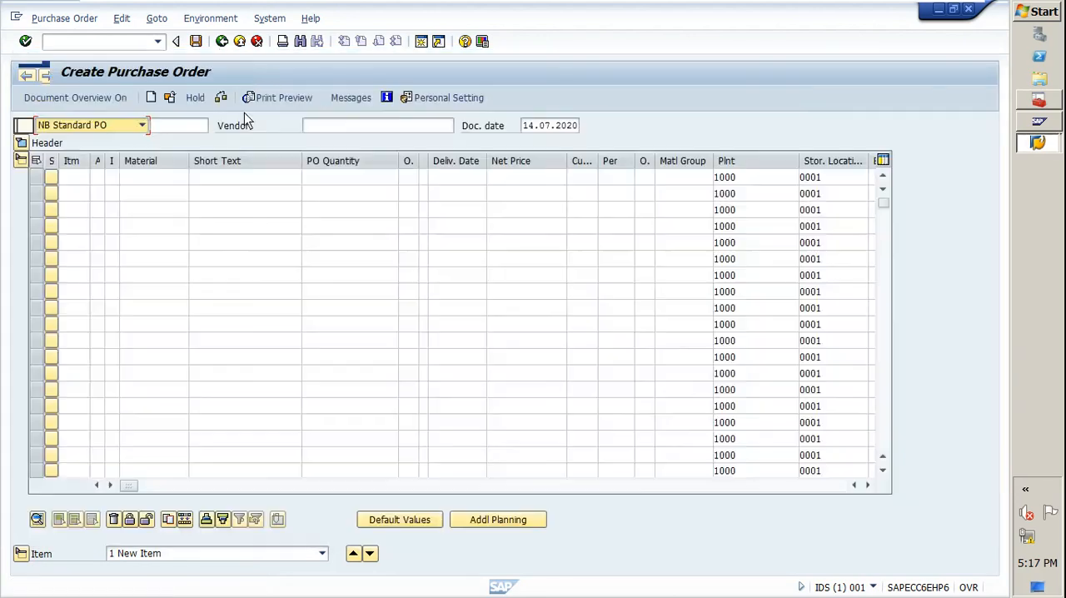
Open the purchase order just saved by its copied number and expand its header to look for a release strategy.
left_click(172, 97)
left_click_drag(137, 166, 248, 173)
key("ctrl+v")
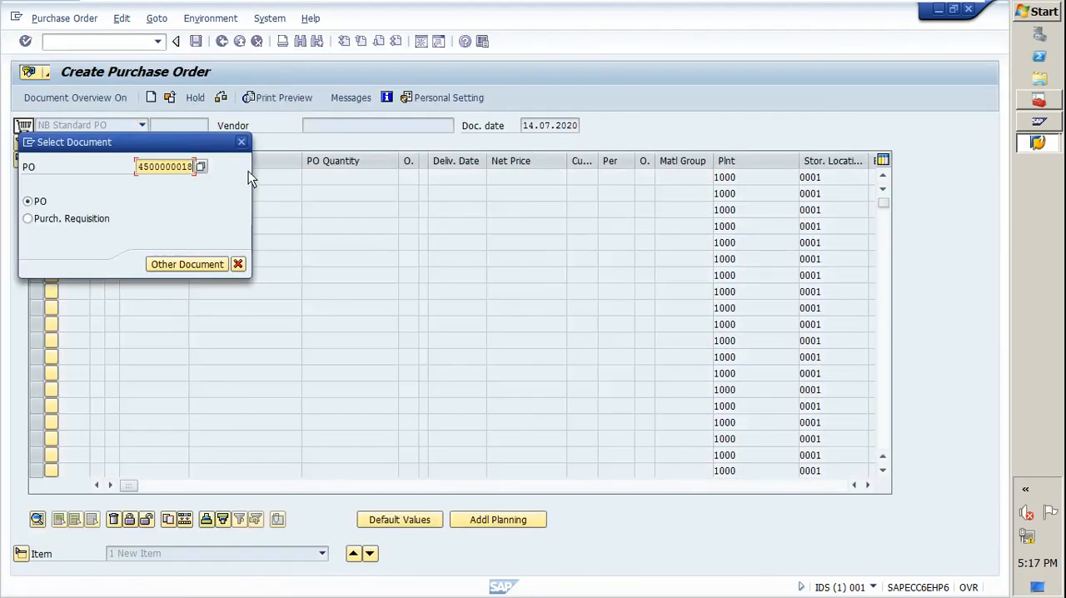
key("Return")
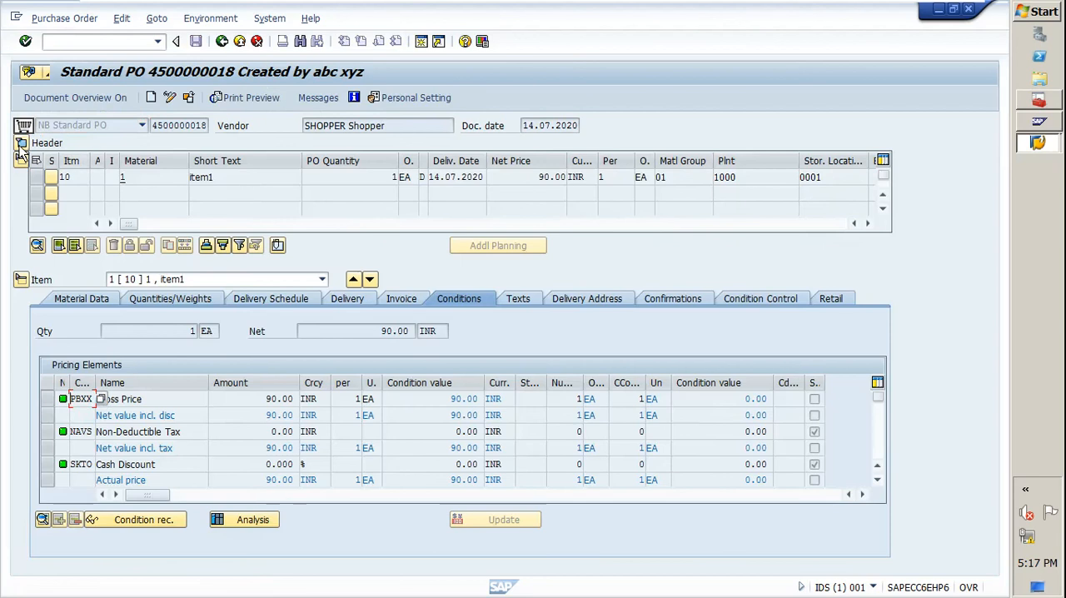
left_click(21, 144)
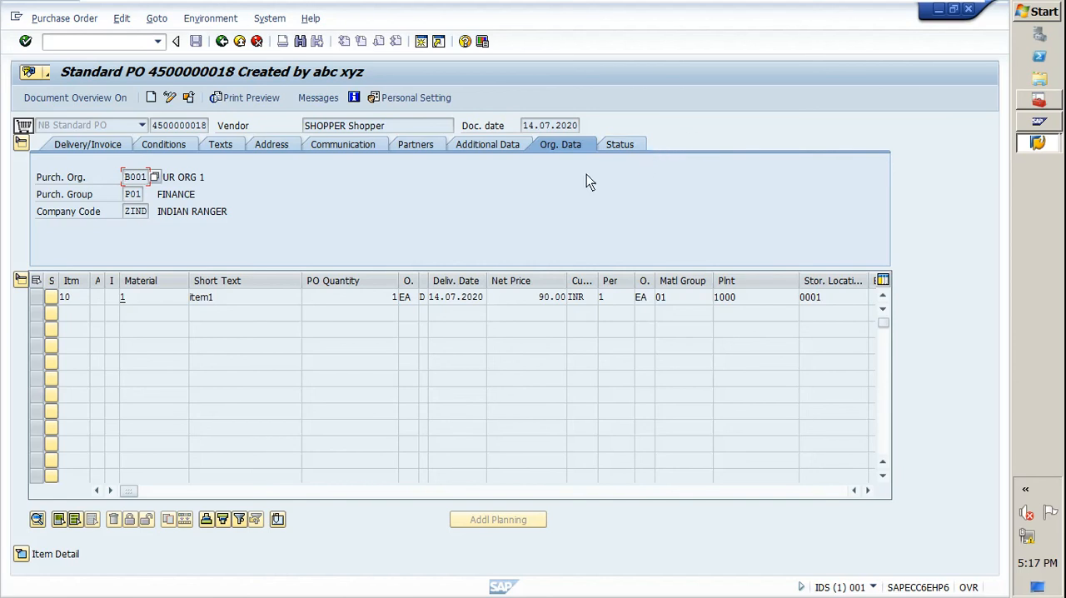
Start another purchase order with transaction ME21N and enter SHOPPER as the vendor.
left_click(119, 44)
type("/nme")
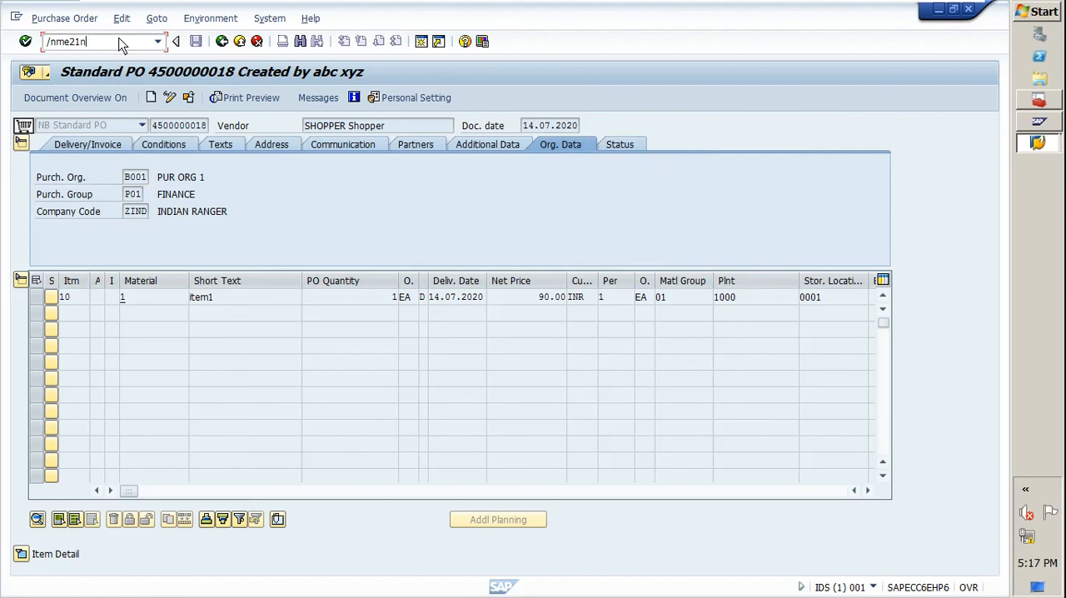
type("21n")
key("Return")
left_click(333, 125)
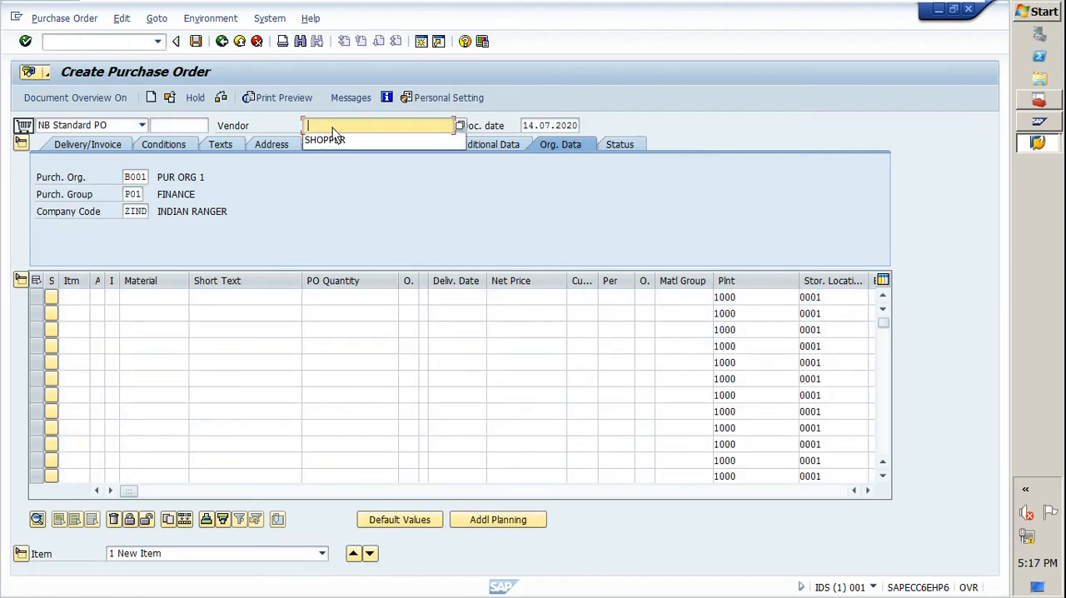
left_click(329, 139)
key("Return")
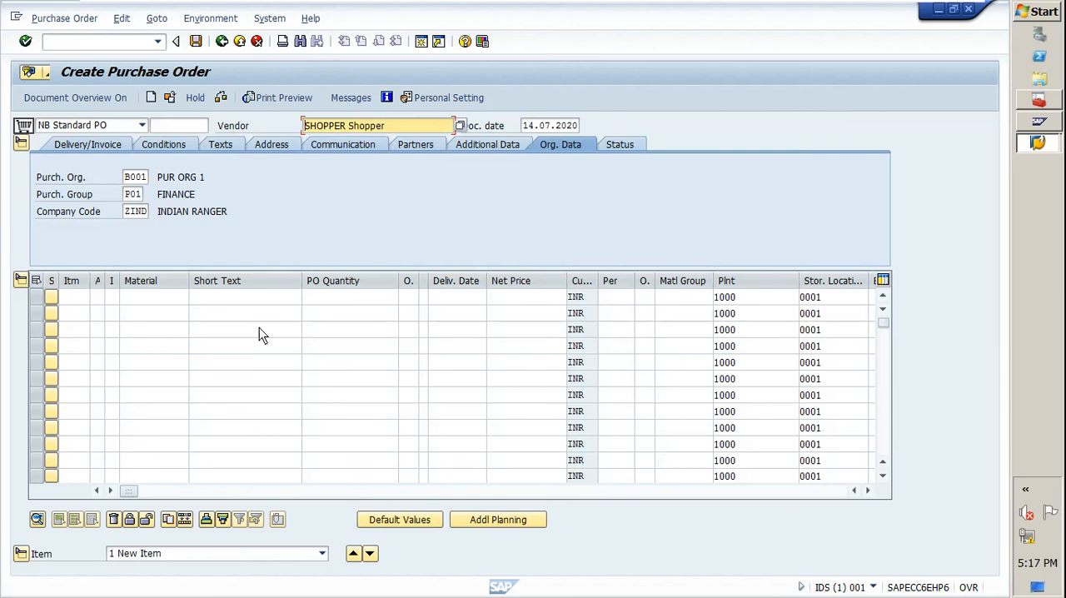
Add material 1 as item 10 of the new purchase order with a quantity of 1.
left_click(173, 297)
type("1")
key("Return")
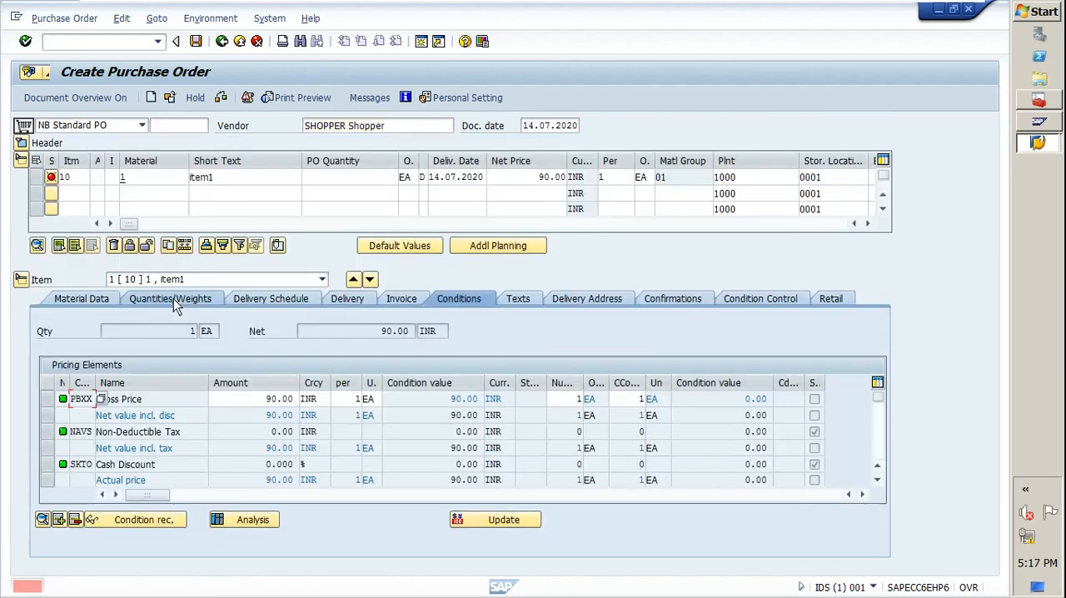
left_click(364, 176)
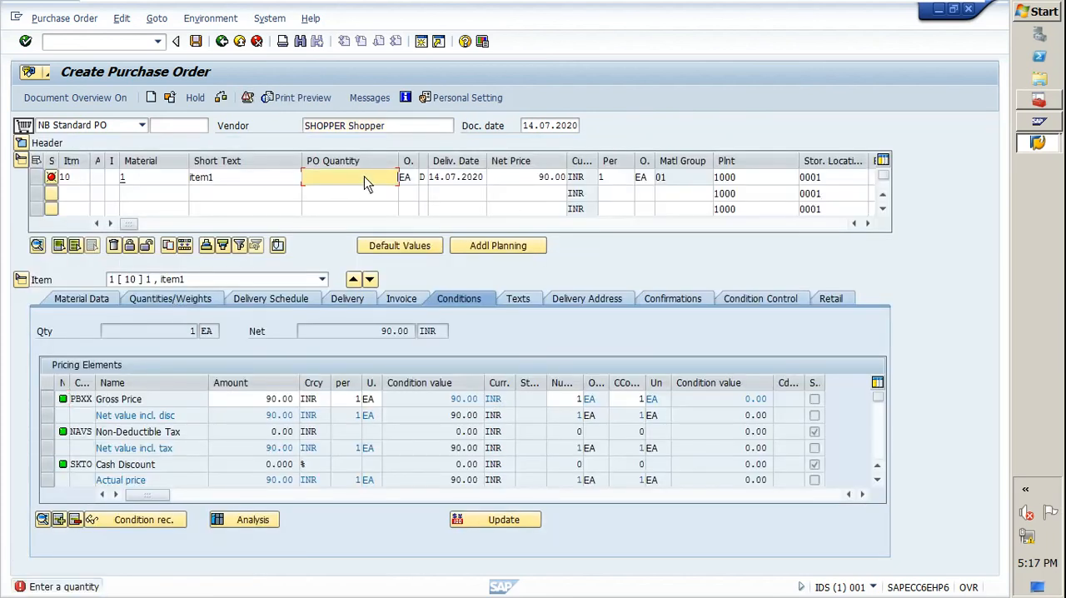
type("1")
key("Return")
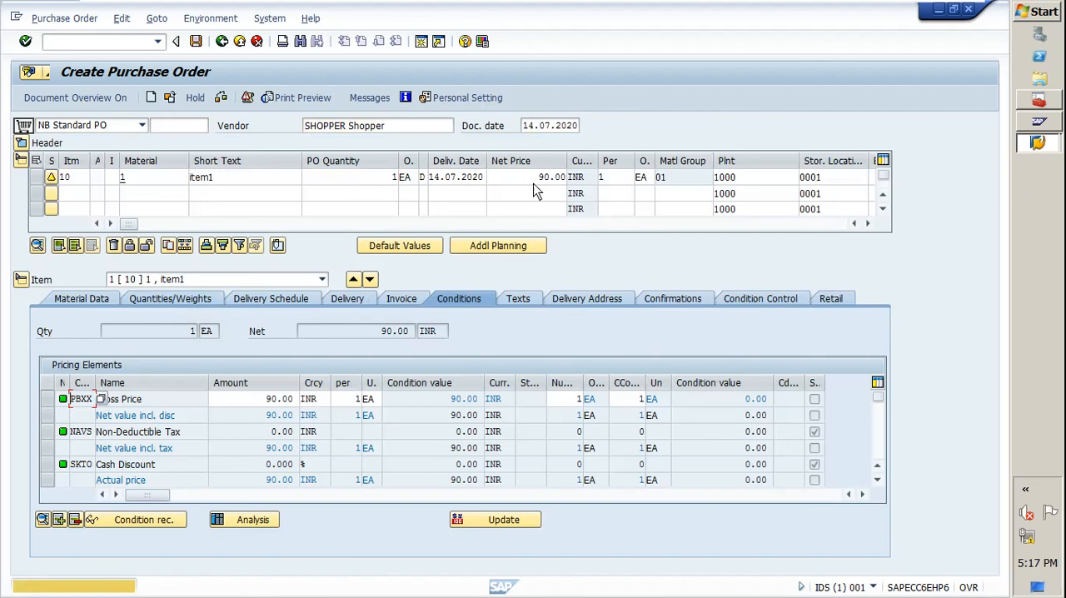
Set the net price of item 10 to 150 INR.
left_click(534, 181)
type("150")
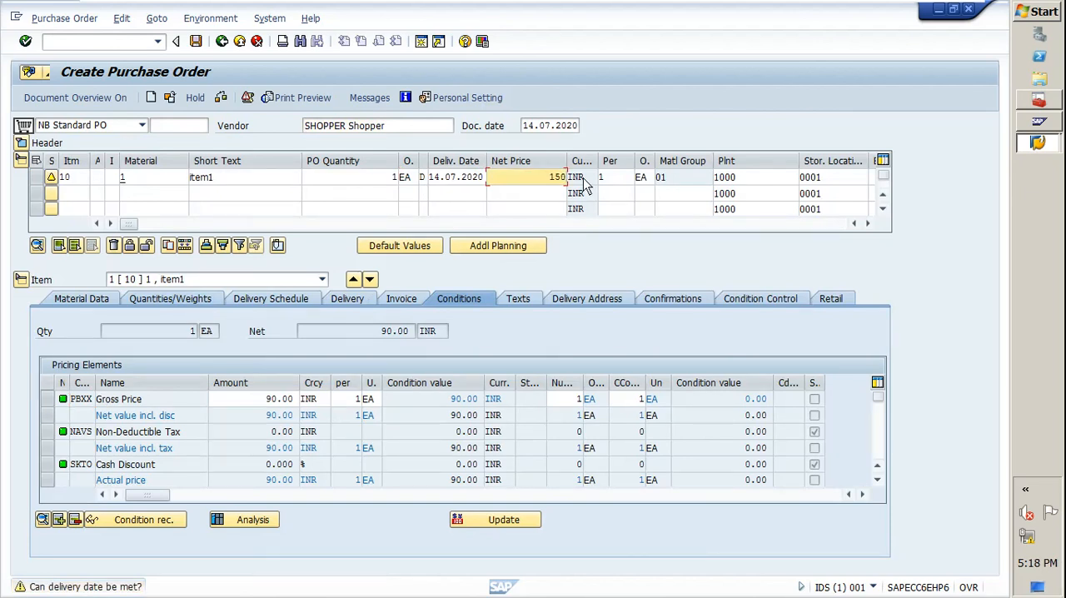
key("Return")
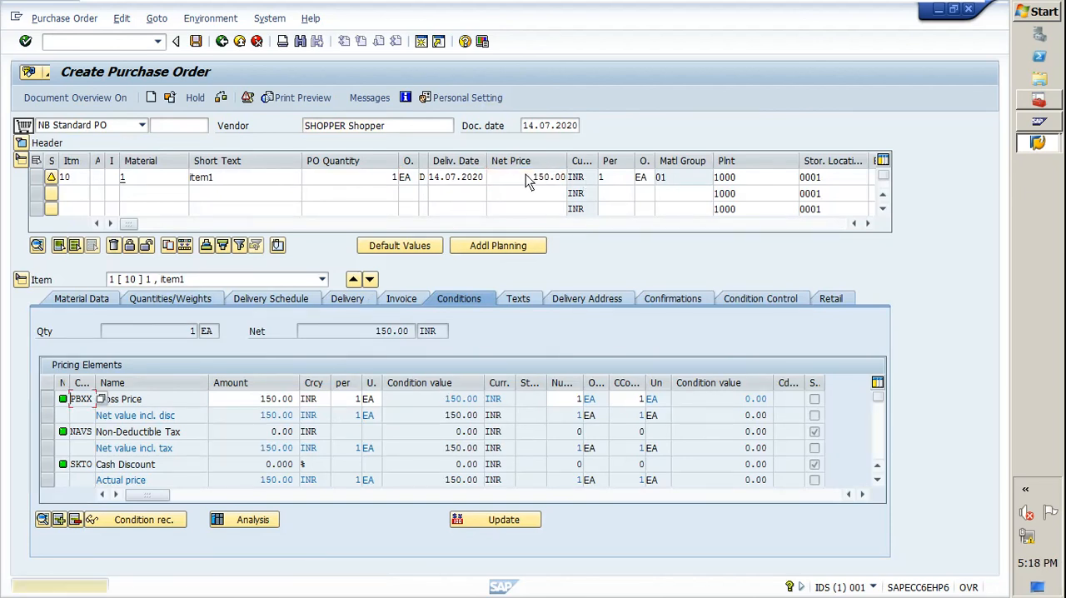
Check the 150 INR purchase order, close the message list, and save the order.
left_click(222, 98)
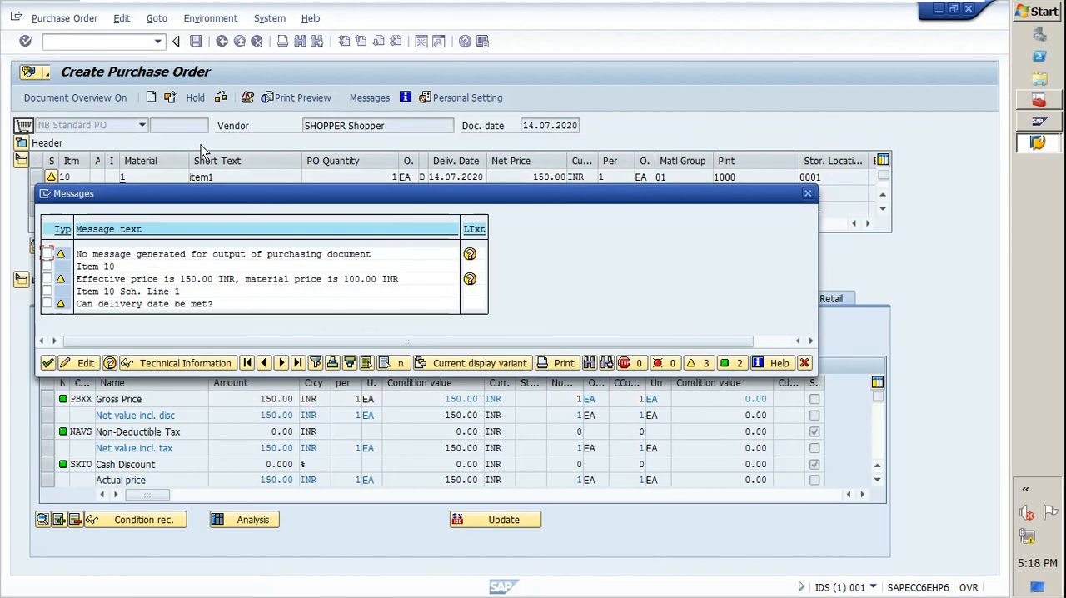
left_click(47, 364)
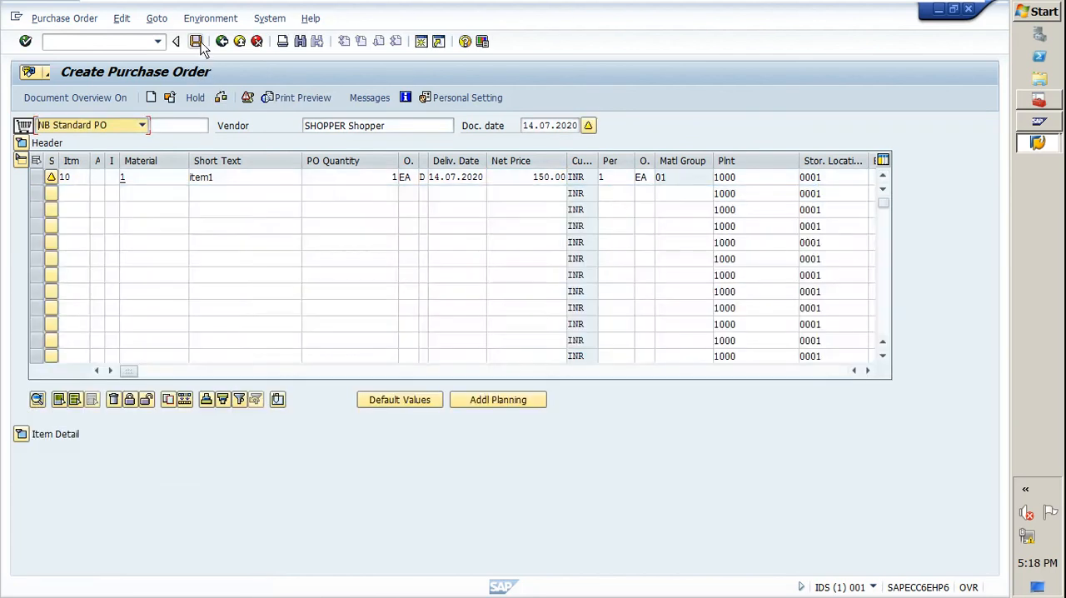
left_click(196, 41)
left_click(193, 305)
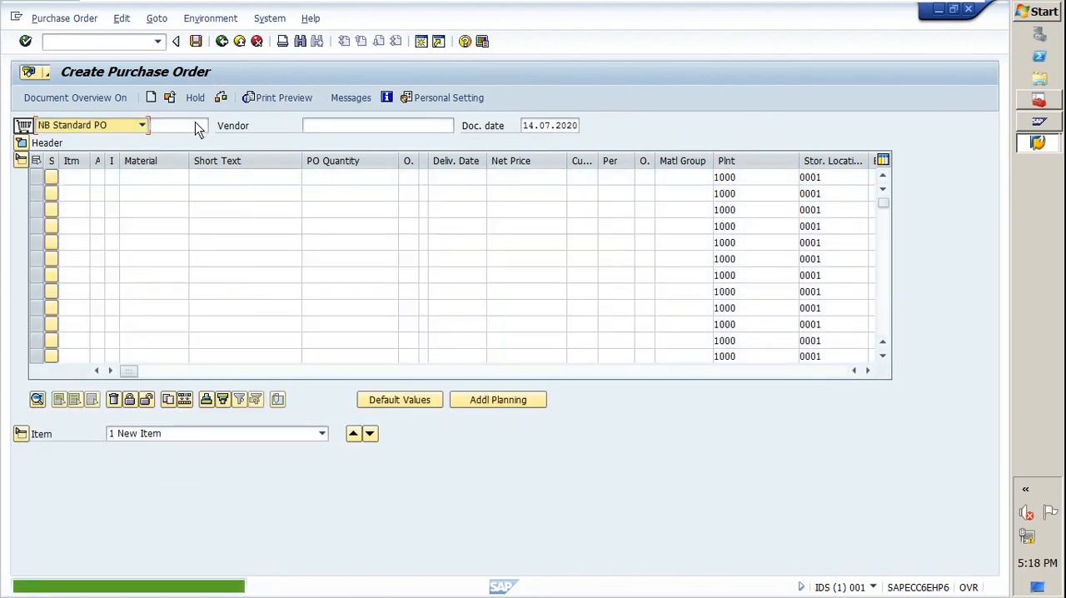
Open the newly saved 150 INR purchase order and display the release strategy in its header.
left_click(171, 96)
key("Return")
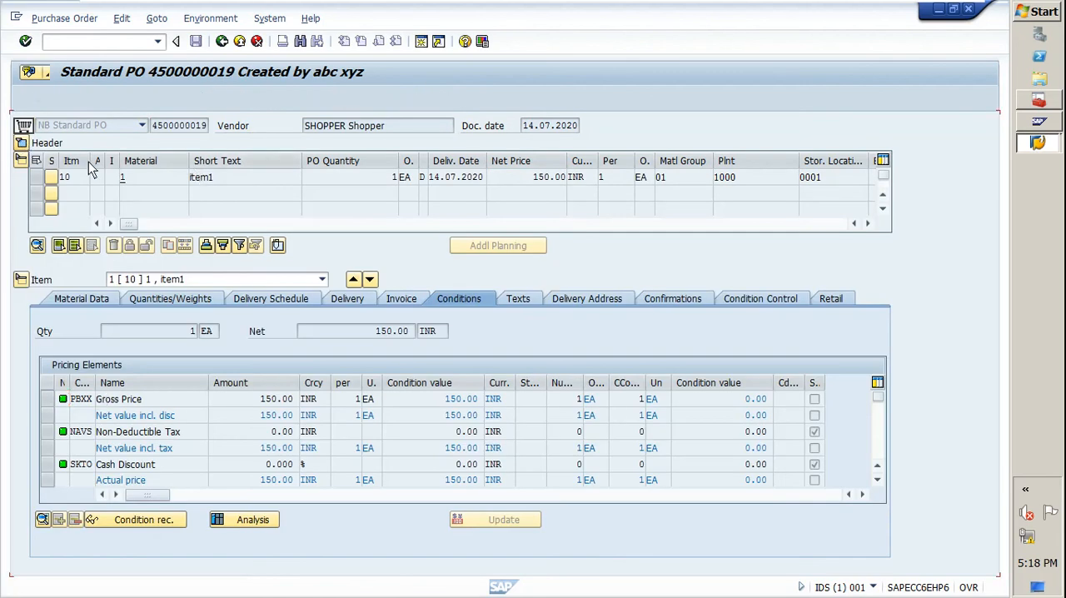
left_click(21, 143)
left_click(673, 144)
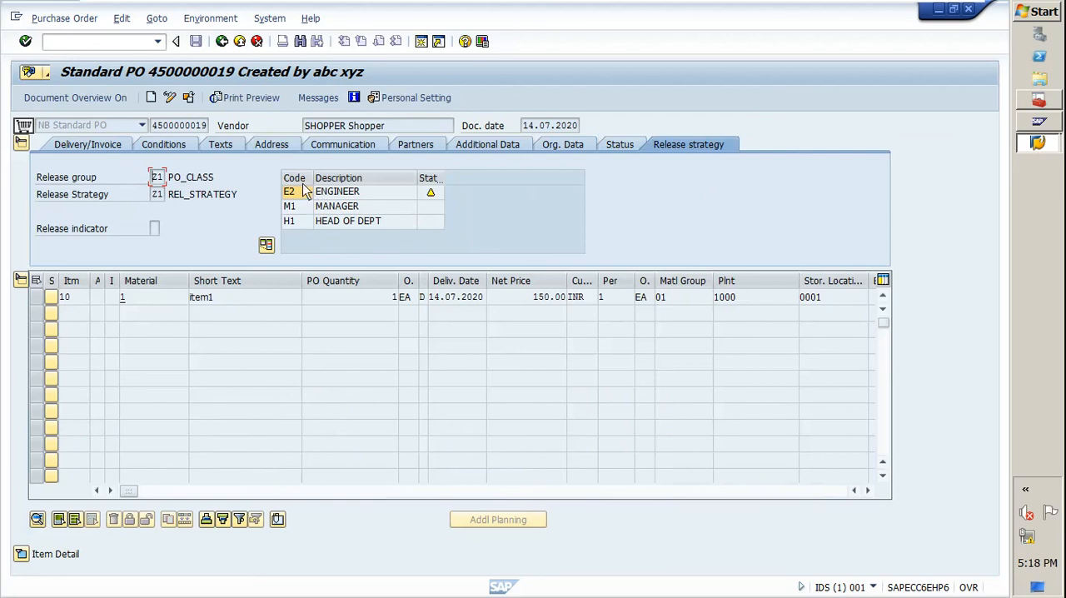
Copy the displayed purchase order's number and start the release transaction ME29N.
left_click(121, 45)
double_click(171, 125)
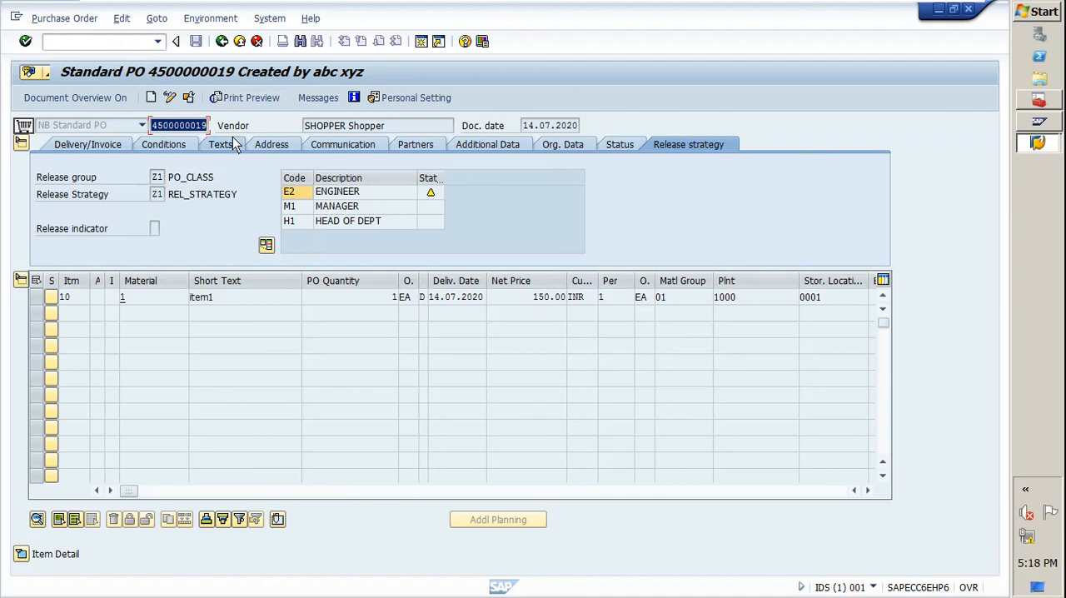
left_click(114, 46)
type("/nme29n")
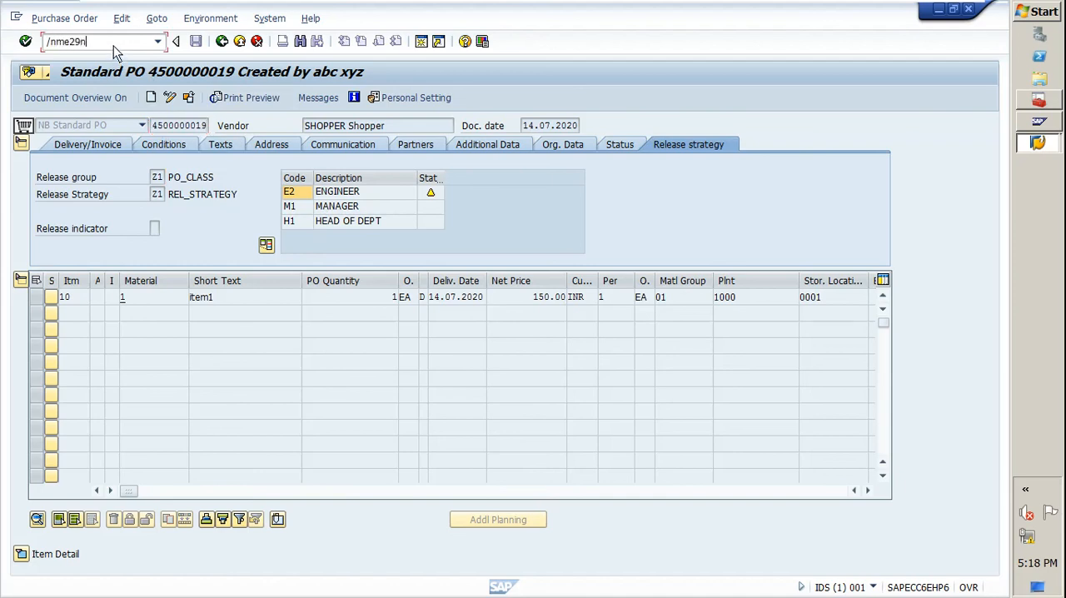
key("Return")
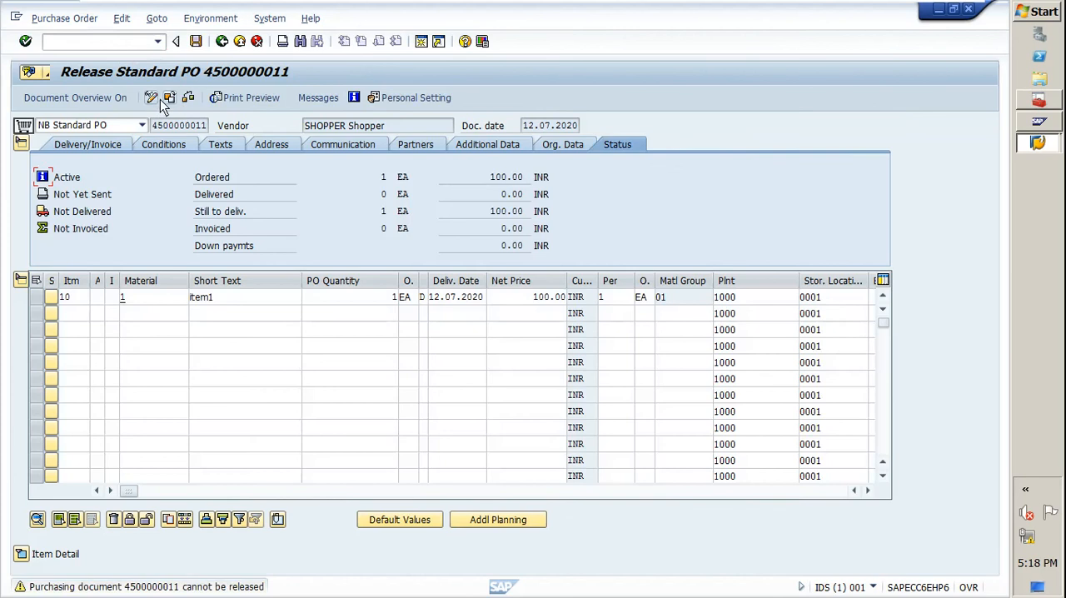
Load the 150 INR purchase order into the release transaction using its copied number.
left_click(170, 97)
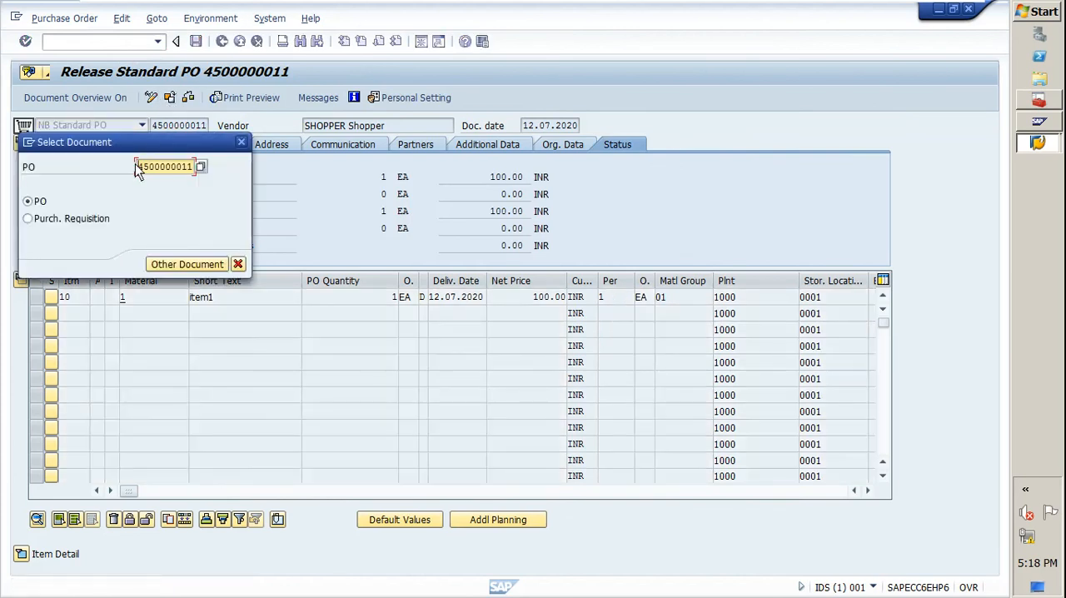
left_click_drag(138, 170, 277, 181)
type("4500000019")
key("Return")
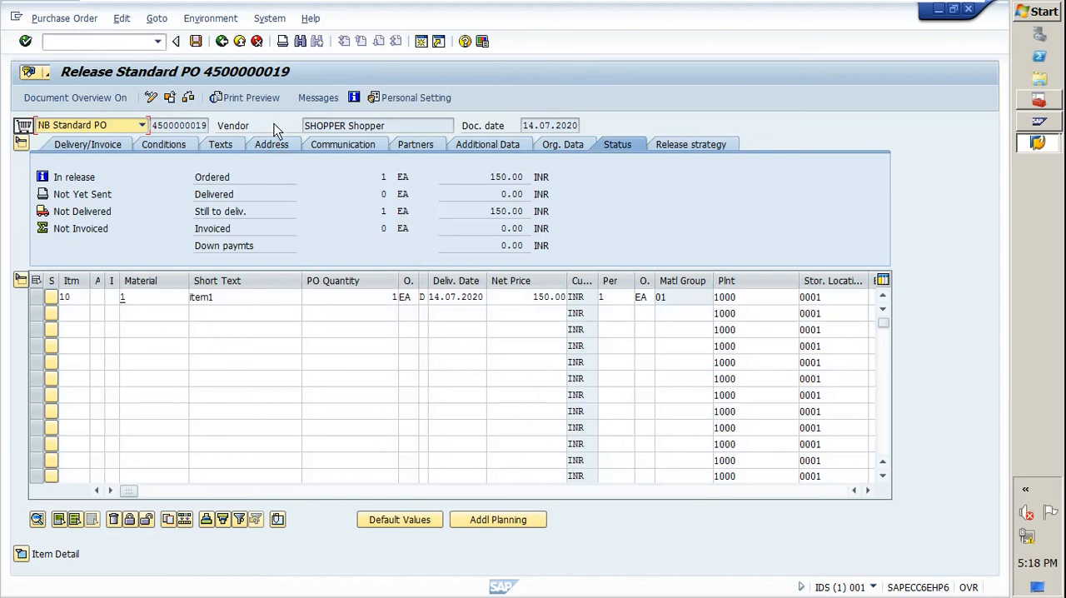
Release the purchase order in its release strategy with codes E2 (ENGINEER), M1 (MANAGER) and H1 (HEAD OF DEPT).
left_click(684, 144)
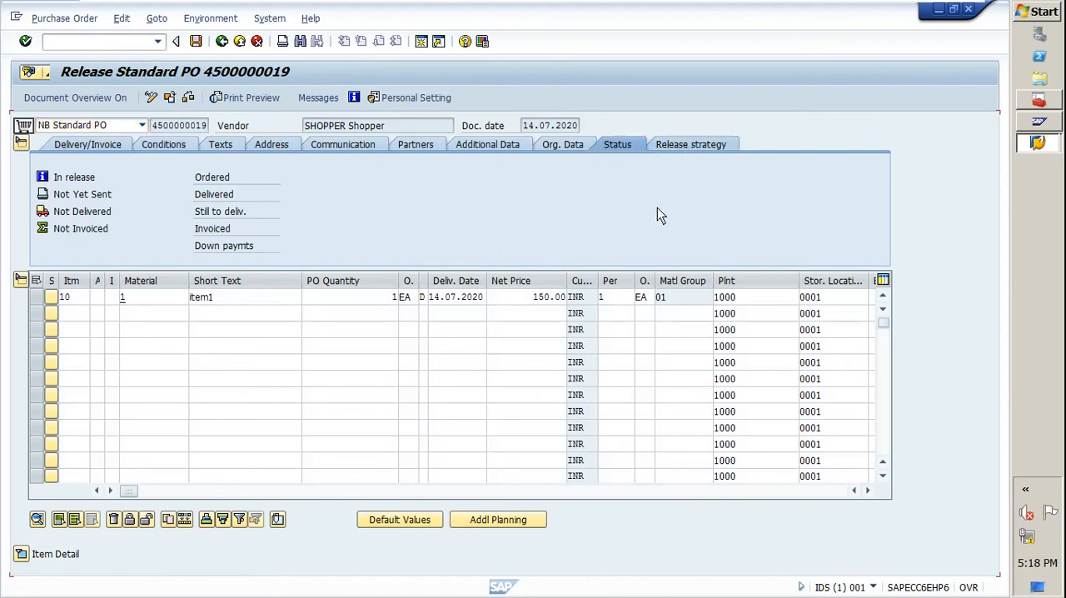
left_click(458, 192)
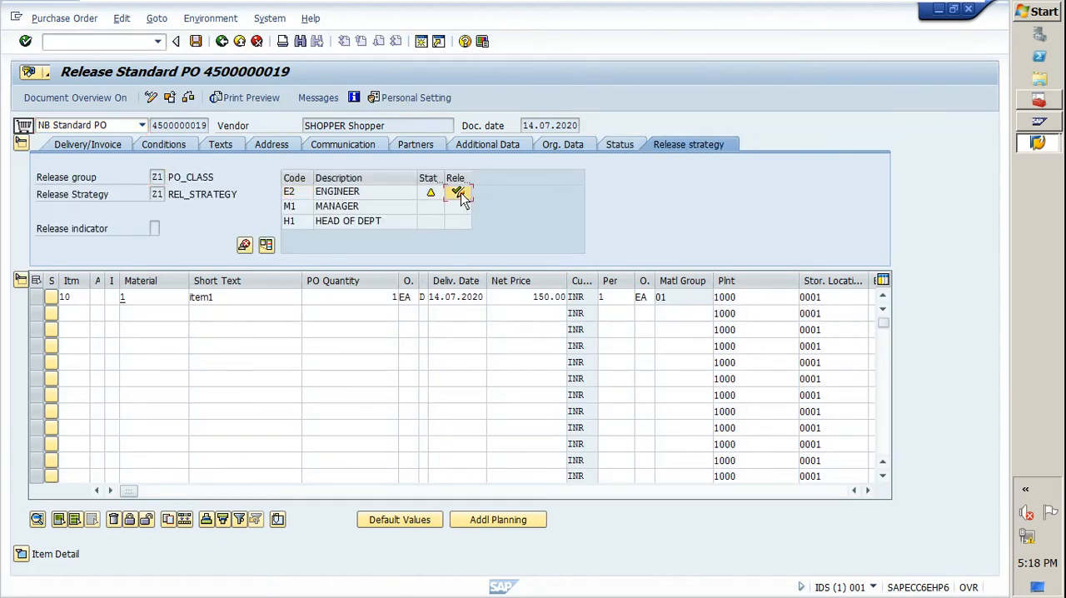
left_click(458, 206)
left_click(458, 222)
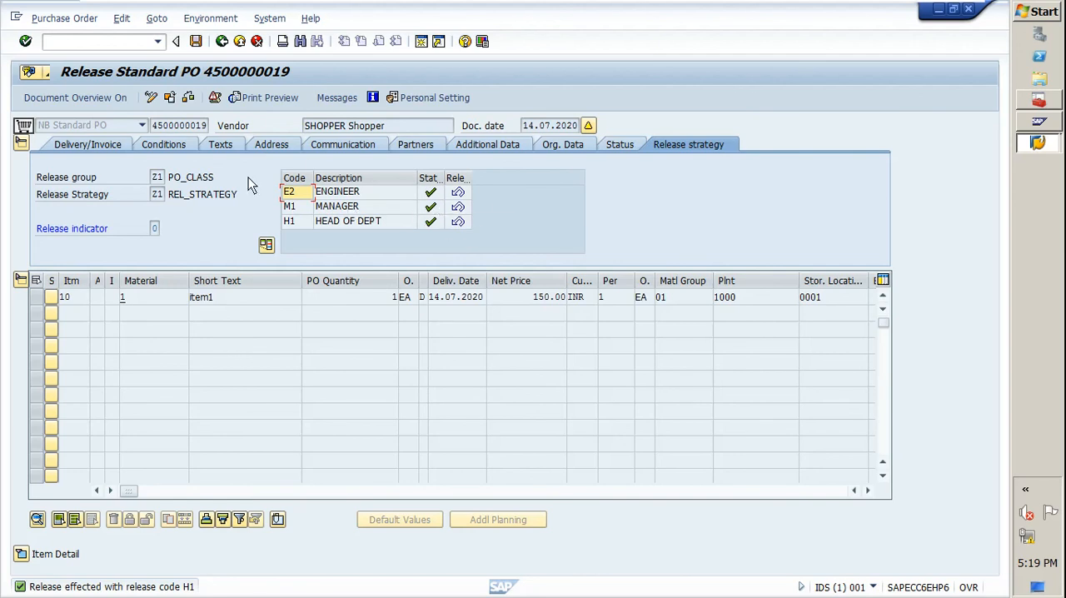
Save the released purchase order and minimize the virtual machine window.
left_click(194, 42)
left_click(213, 309)
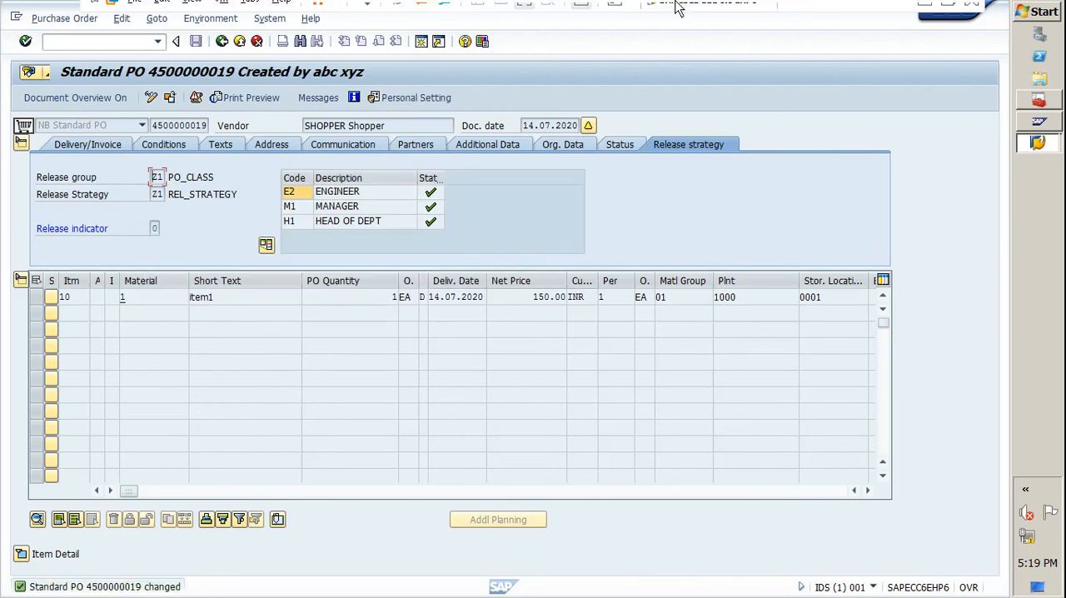
mouse_move(614, 15)
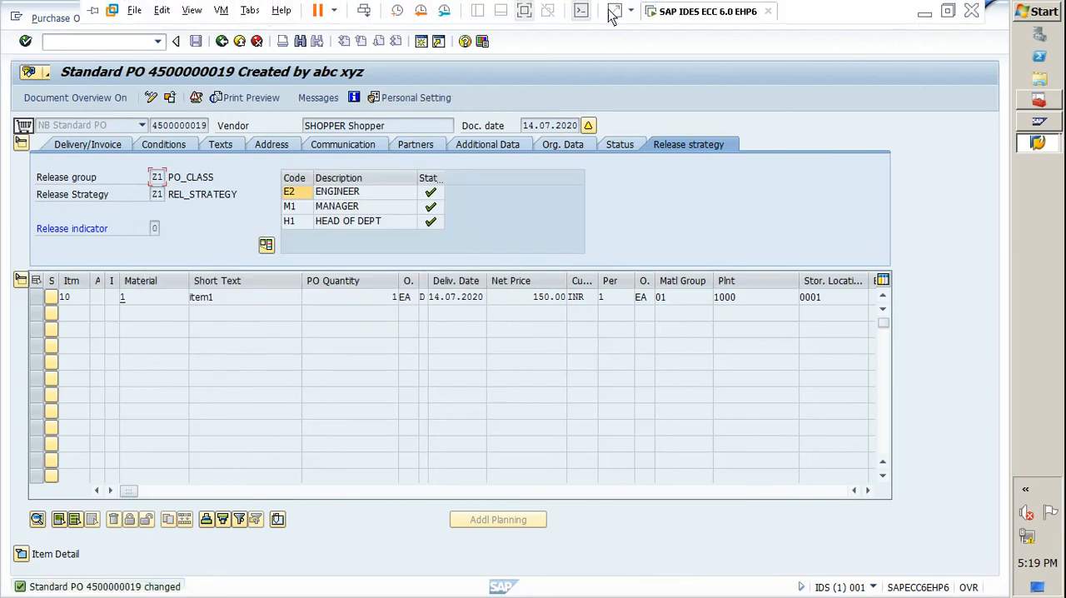
left_click(924, 14)
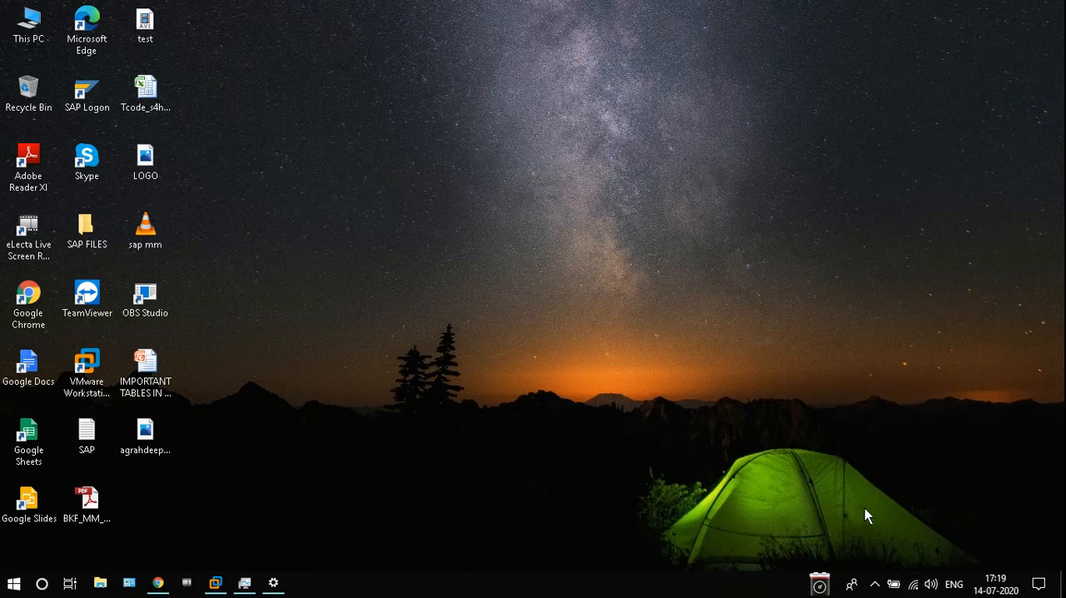